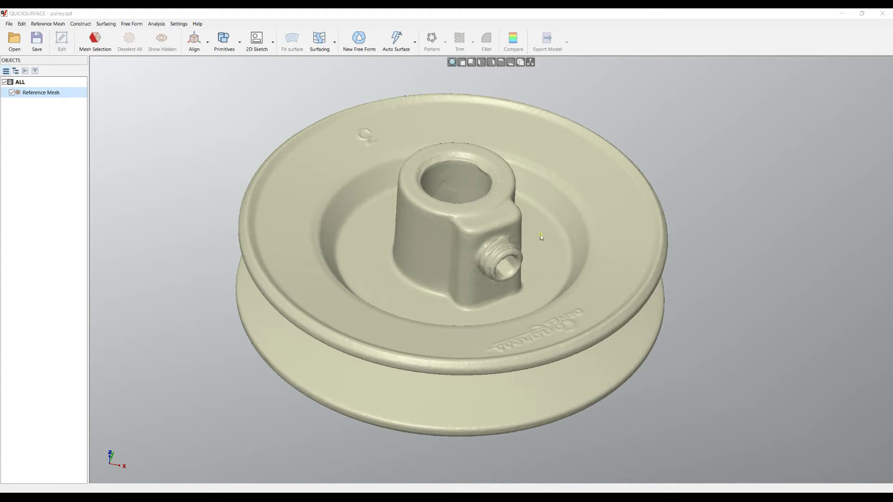
Step: Open the 2D Sketch options to show a 0 mm section plane through the pulley mesh
{"action": "left_click", "coordinate": [257, 39]}
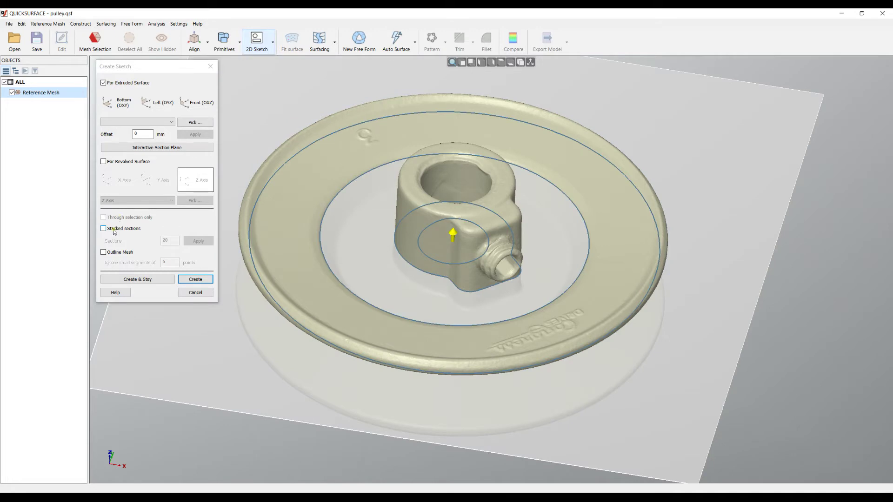
Step: Try a revolved sketch with a rotated plane and 20 stacked sections, inspect it, then cancel
{"action": "left_click", "coordinate": [104, 162]}
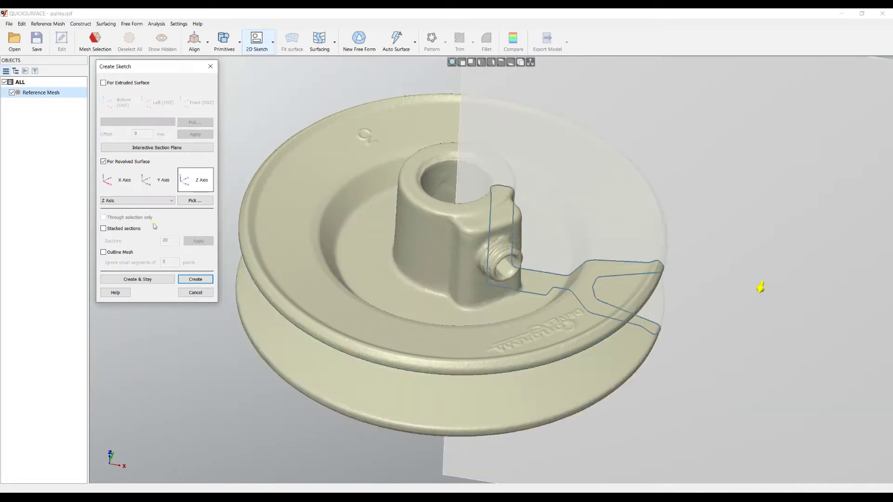
{"action": "left_click_drag", "start_coordinate": [574, 189], "coordinate": [562, 214]}
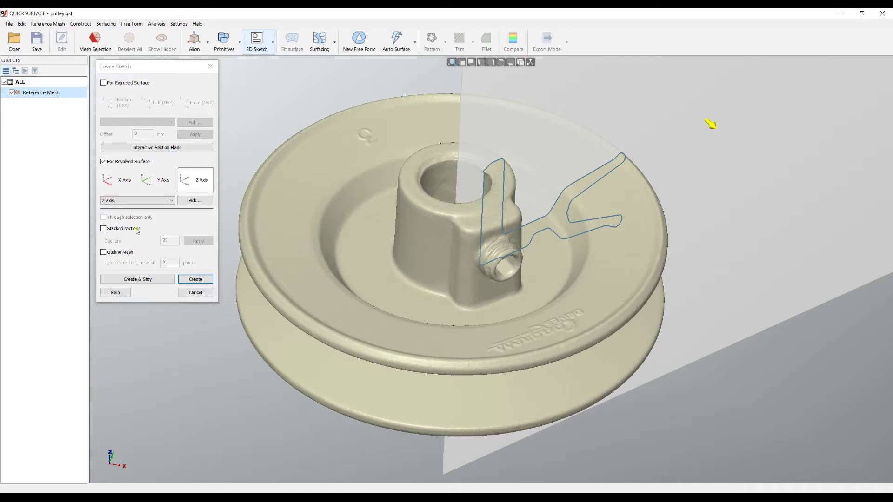
{"action": "left_click", "coordinate": [119, 231]}
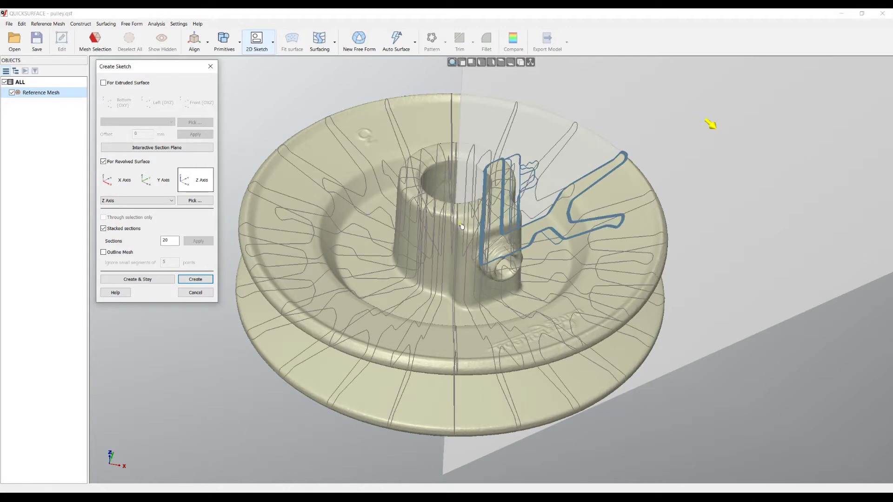
{"action": "mouse_move", "coordinate": [411, 291]}
{"action": "right_mouse_down"}
{"action": "mouse_move", "coordinate": [379, 263]}
{"action": "mouse_move", "coordinate": [481, 211]}
{"action": "right_mouse_up"}
{"action": "scroll", "coordinate": [483, 213], "scroll_direction": "up", "scroll_amount": 3}
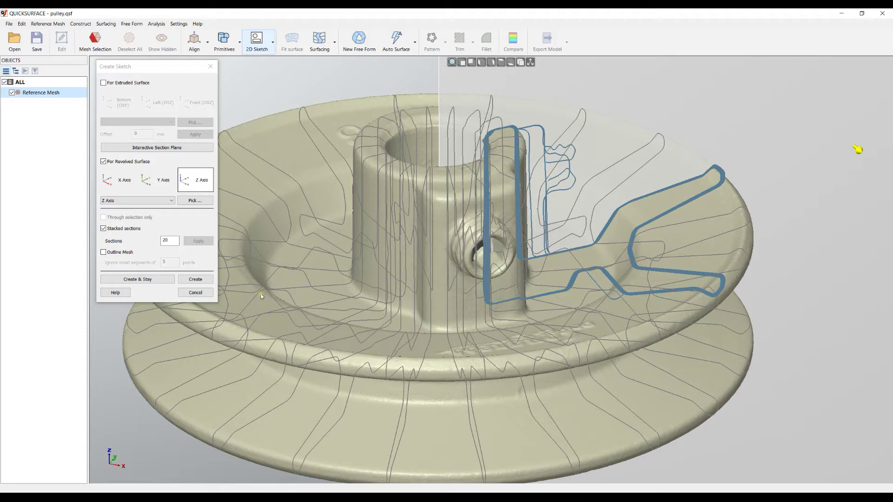
{"action": "left_click", "coordinate": [196, 292]}
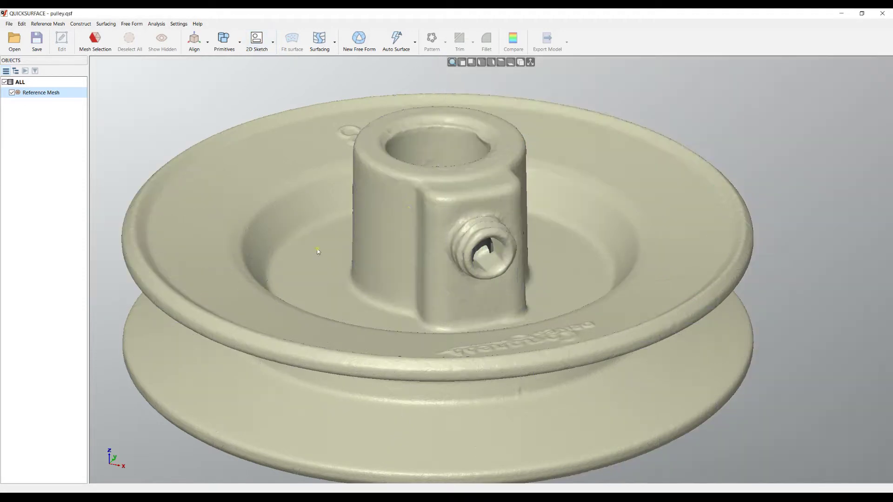
Step: Select the embossed mark near the upper rim and hide it
{"action": "right_click_drag", "start_coordinate": [446, 251], "coordinate": [471, 228]}
{"action": "scroll", "coordinate": [474, 226], "scroll_direction": "down", "scroll_amount": 3}
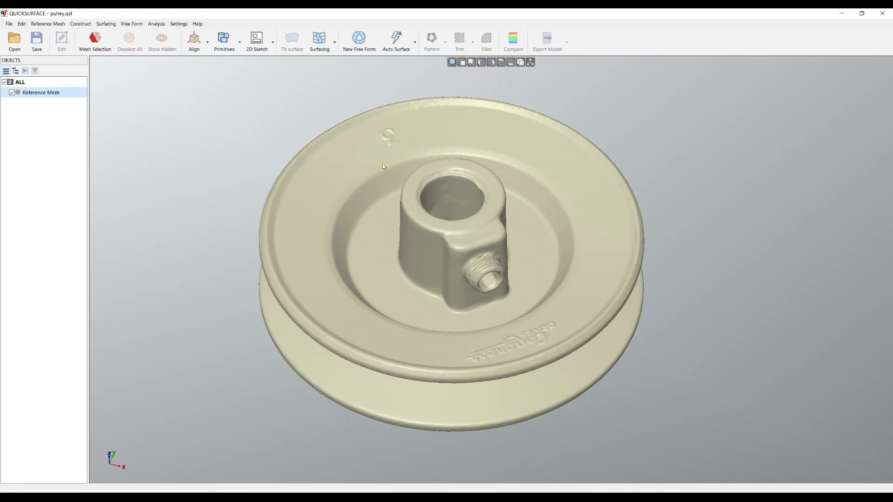
{"action": "right_click_drag", "start_coordinate": [424, 240], "coordinate": [428, 268]}
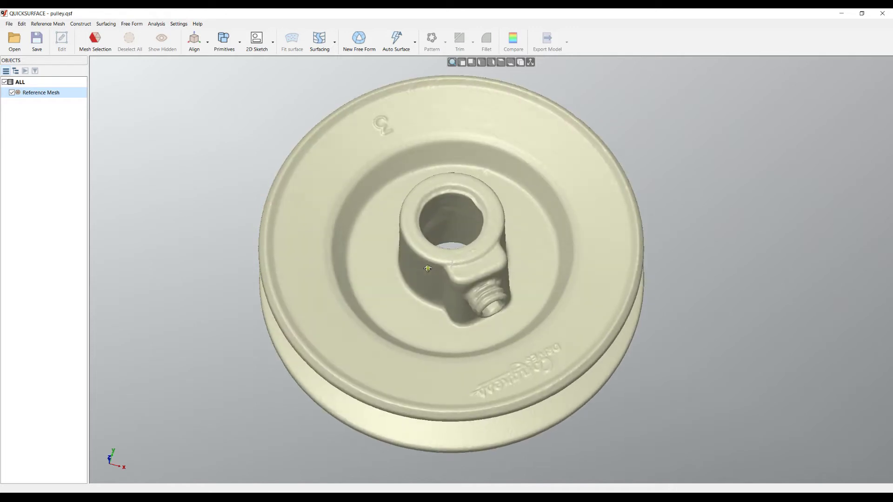
{"action": "left_click", "coordinate": [98, 46]}
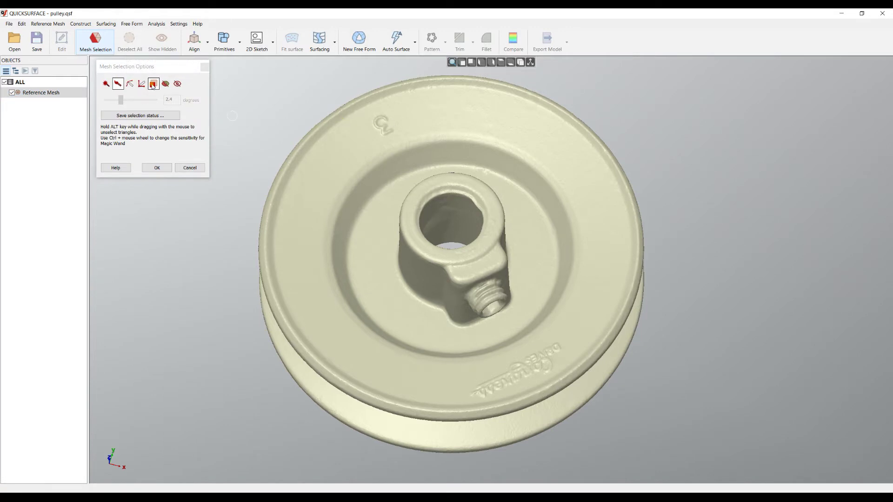
{"action": "mouse_move", "coordinate": [397, 119]}
{"action": "left_mouse_down"}
{"action": "mouse_move", "coordinate": [377, 118]}
{"action": "mouse_move", "coordinate": [394, 134]}
{"action": "left_mouse_up"}
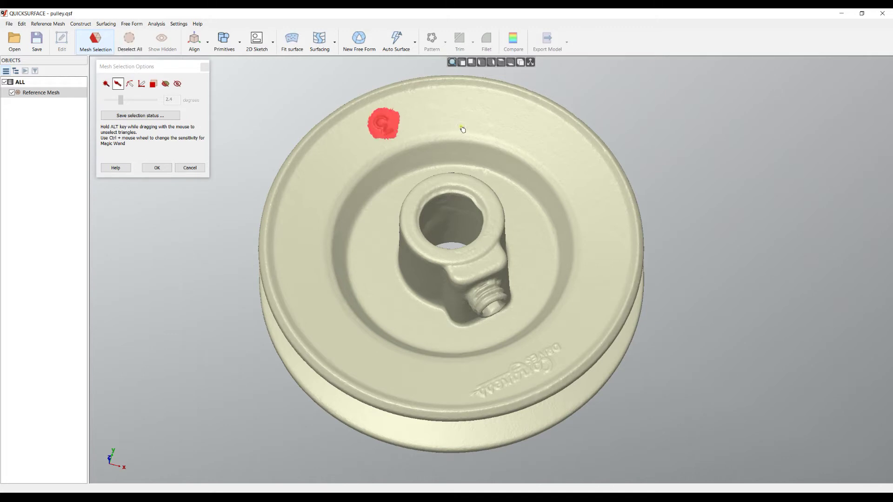
{"action": "right_click", "coordinate": [463, 129]}
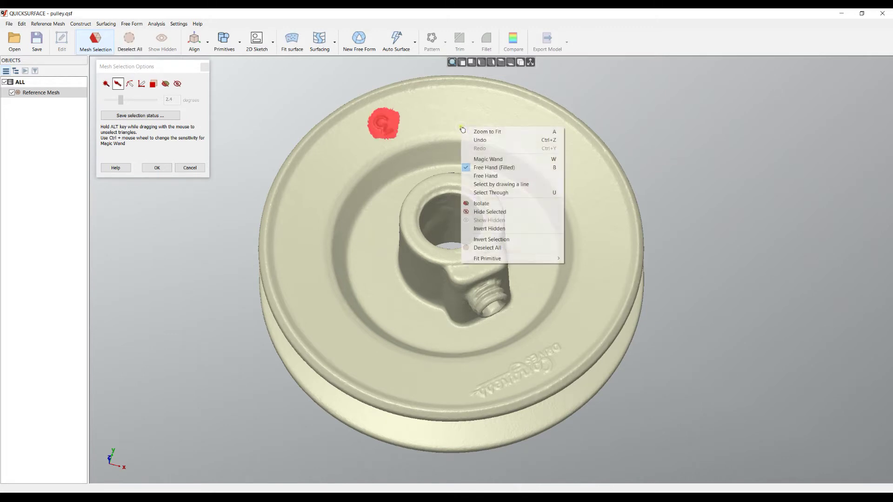
{"action": "left_click", "coordinate": [496, 213]}
Step: Select the embossed lettering on the lower face and hide it
{"action": "mouse_move", "coordinate": [563, 331]}
{"action": "left_mouse_down"}
{"action": "mouse_move", "coordinate": [474, 389]}
{"action": "mouse_move", "coordinate": [485, 395]}
{"action": "mouse_move", "coordinate": [554, 354]}
{"action": "mouse_move", "coordinate": [556, 364]}
{"action": "left_mouse_up"}
{"action": "right_click", "coordinate": [607, 271]}
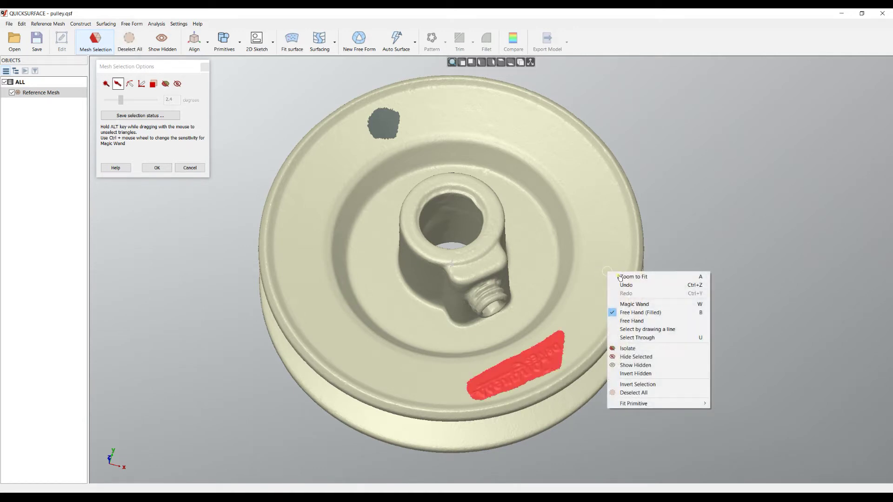
{"action": "left_click", "coordinate": [646, 357]}
{"action": "right_click_drag", "start_coordinate": [491, 223], "coordinate": [514, 322]}
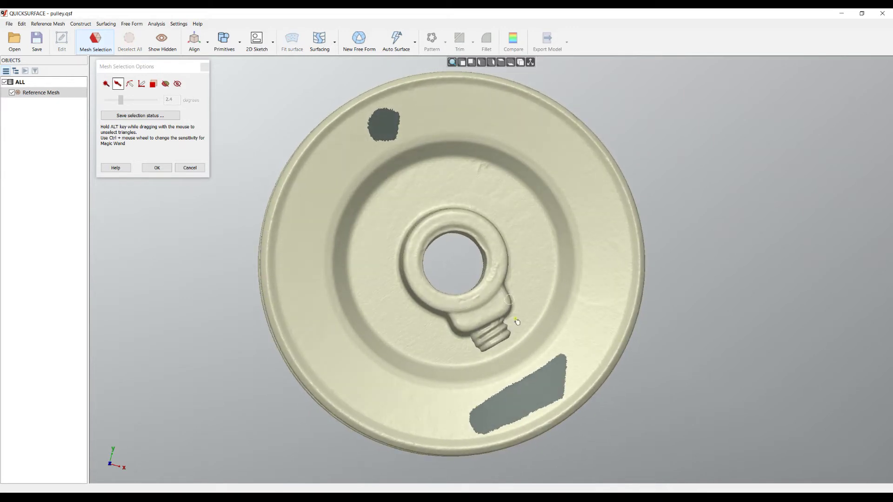
Step: With Select Through on, select the threaded boss on the hub and hide it
{"action": "left_click", "coordinate": [154, 84]}
{"action": "mouse_move", "coordinate": [503, 285]}
{"action": "left_mouse_down"}
{"action": "mouse_move", "coordinate": [449, 313]}
{"action": "mouse_move", "coordinate": [456, 331]}
{"action": "mouse_move", "coordinate": [495, 351]}
{"action": "mouse_move", "coordinate": [510, 341]}
{"action": "mouse_move", "coordinate": [527, 310]}
{"action": "left_mouse_up"}
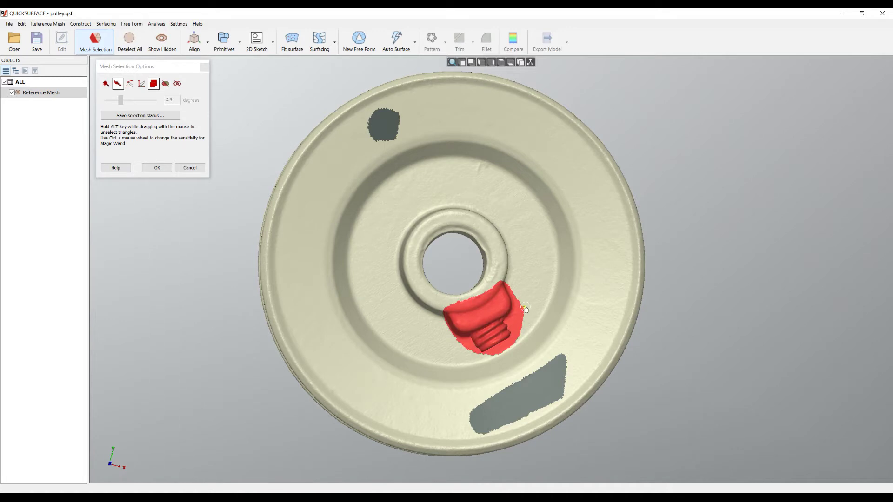
{"action": "right_click", "coordinate": [550, 250]}
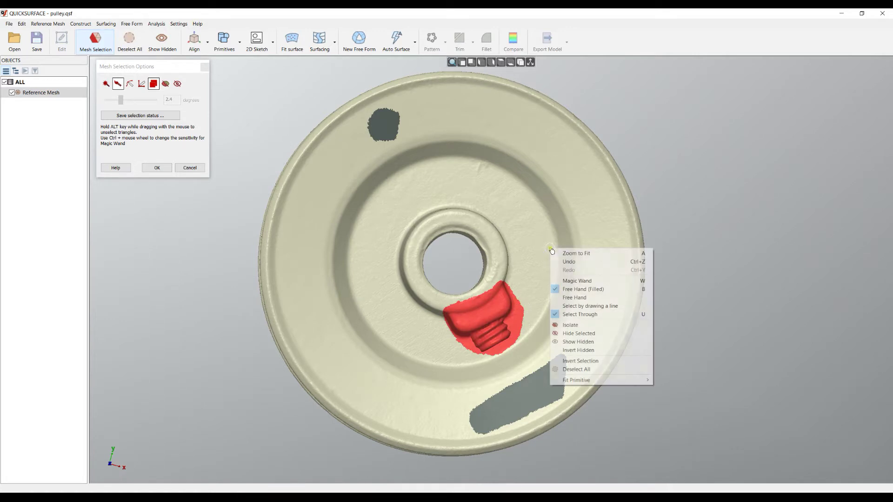
{"action": "left_click", "coordinate": [587, 334]}
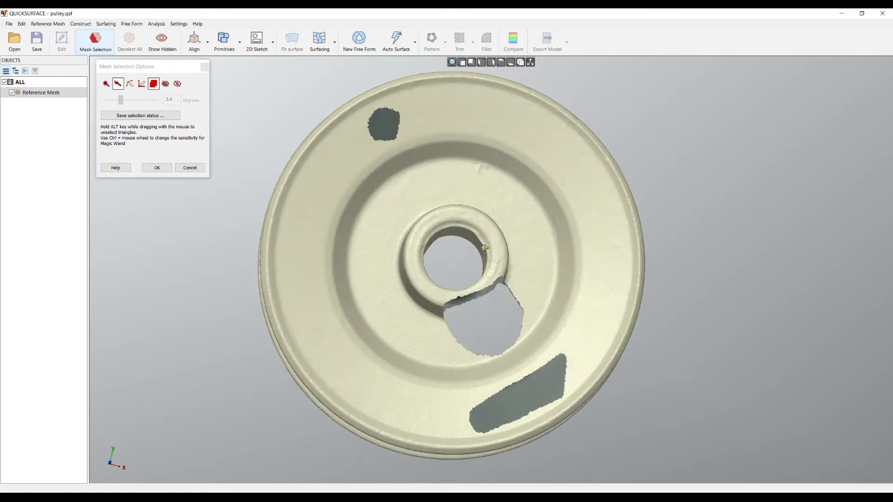
Step: Hide the three pins on the pulley's back face and close mesh selection
{"action": "right_click_drag", "start_coordinate": [485, 248], "coordinate": [377, 158]}
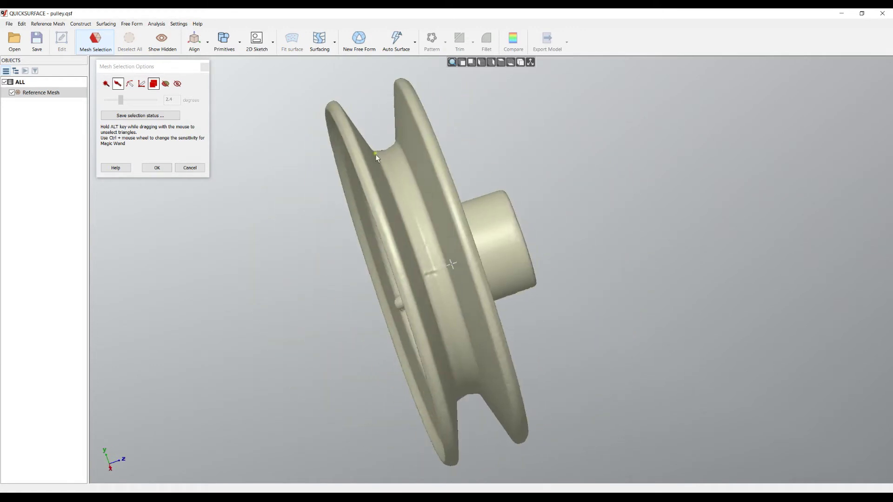
{"action": "right_click_drag", "start_coordinate": [470, 189], "coordinate": [613, 135]}
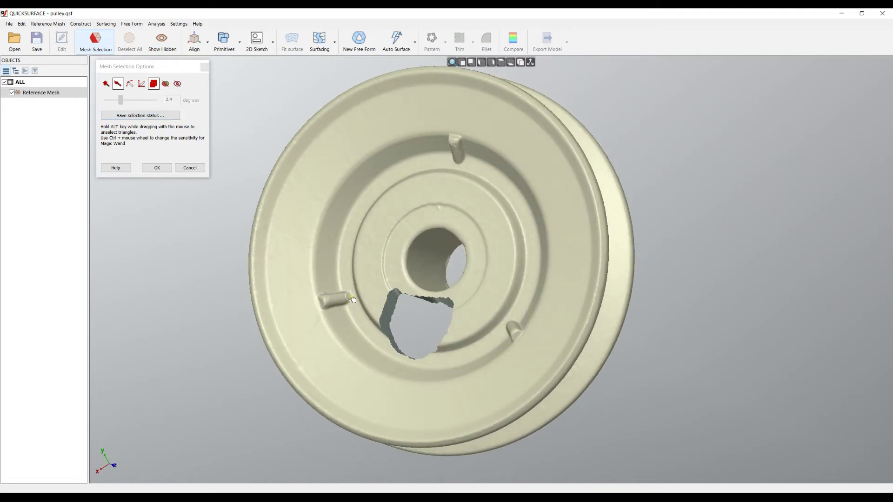
{"action": "left_click", "coordinate": [153, 83]}
{"action": "mouse_move", "coordinate": [341, 294]}
{"action": "left_mouse_down"}
{"action": "mouse_move", "coordinate": [318, 304]}
{"action": "mouse_move", "coordinate": [350, 306]}
{"action": "left_mouse_up"}
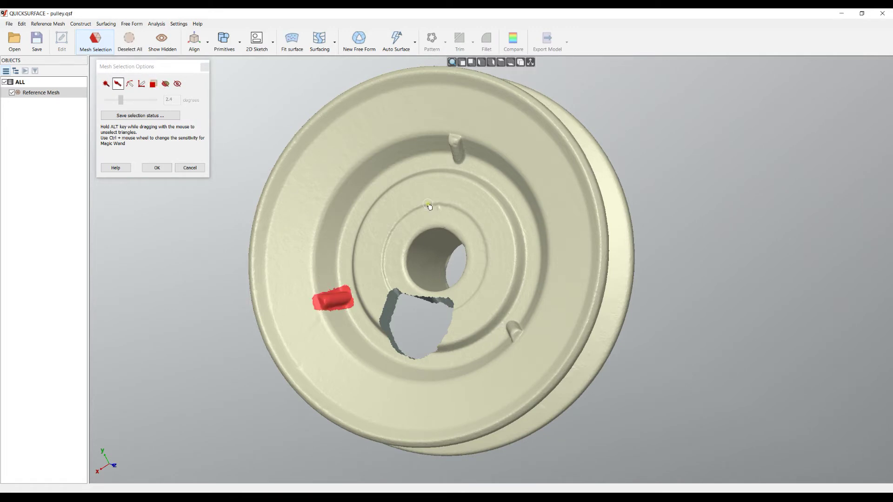
{"action": "right_click", "coordinate": [434, 199]}
{"action": "left_click", "coordinate": [468, 285]}
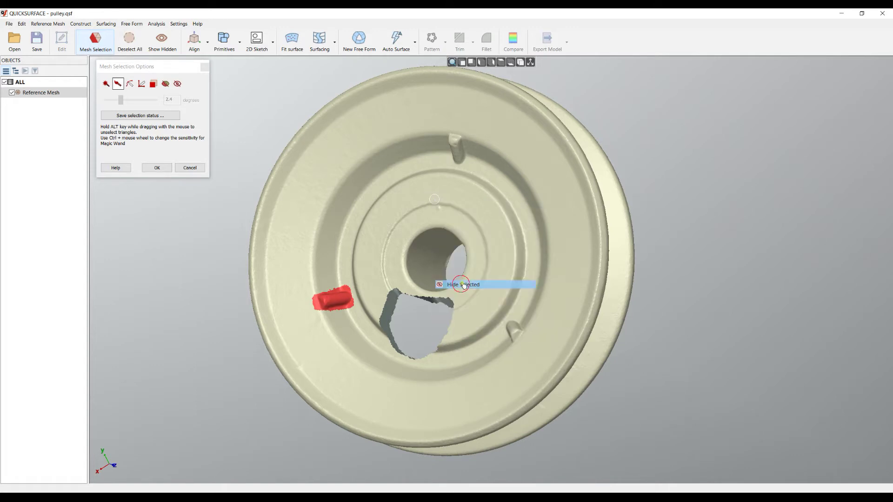
{"action": "mouse_move", "coordinate": [470, 170]}
{"action": "left_mouse_down"}
{"action": "mouse_move", "coordinate": [449, 145]}
{"action": "mouse_move", "coordinate": [460, 141]}
{"action": "left_mouse_up"}
{"action": "mouse_move", "coordinate": [523, 334]}
{"action": "left_mouse_down"}
{"action": "mouse_move", "coordinate": [510, 327]}
{"action": "mouse_move", "coordinate": [517, 340]}
{"action": "left_mouse_up"}
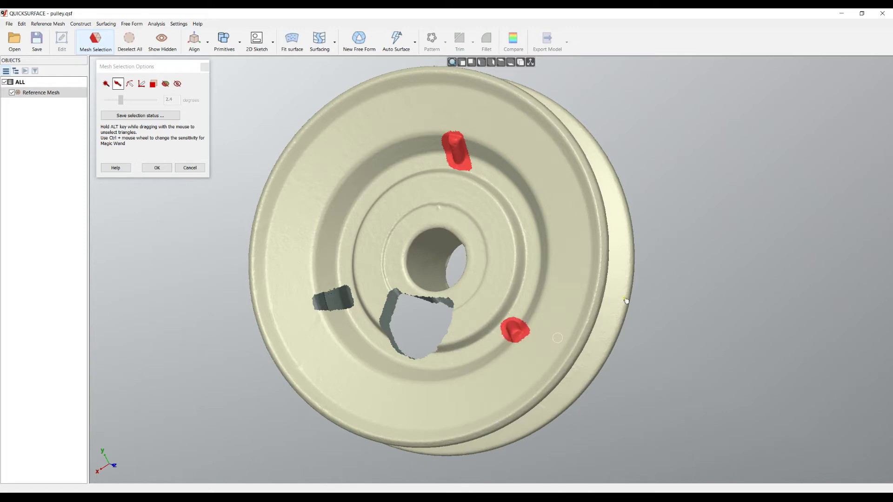
{"action": "right_click", "coordinate": [655, 117]}
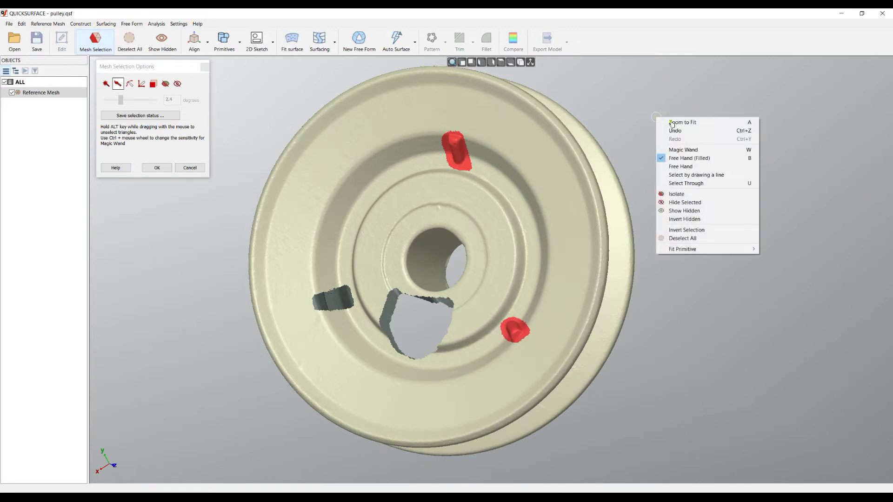
{"action": "left_click", "coordinate": [679, 204]}
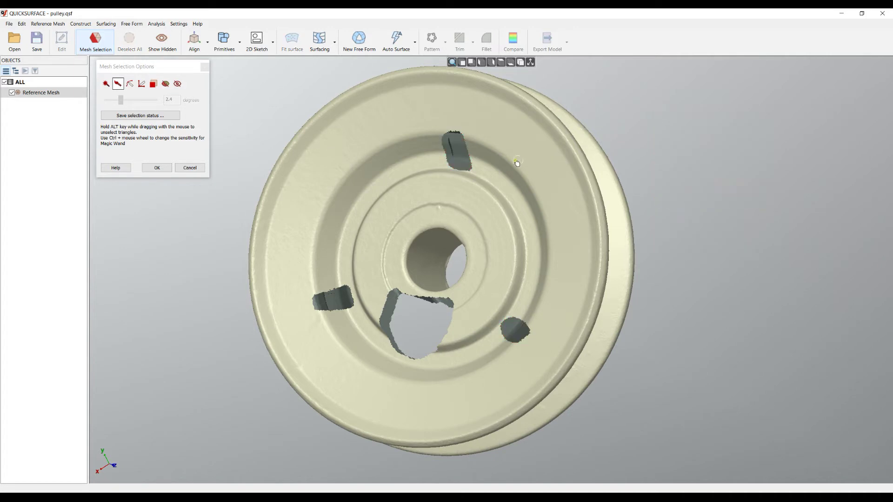
{"action": "left_click", "coordinate": [168, 169]}
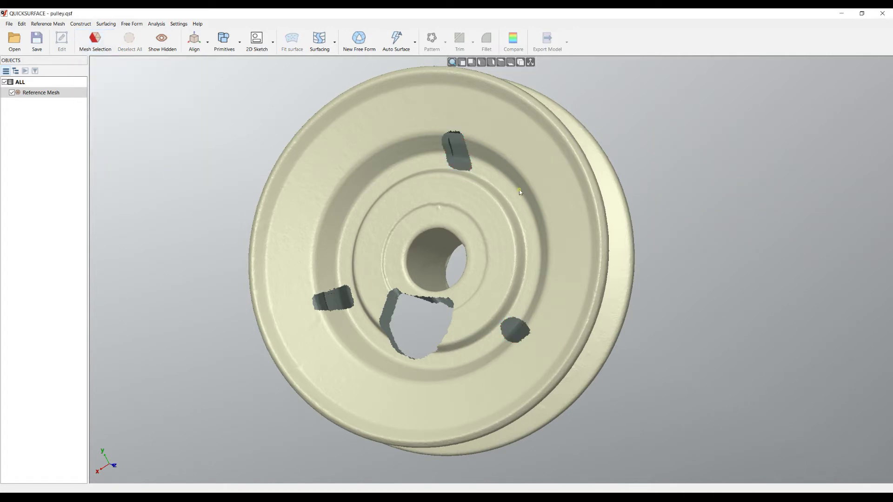
Step: Create a revolved sketch about the Z axis with 20 stacked sections, opening Edit Sketch
{"action": "right_click_drag", "start_coordinate": [170, 174], "coordinate": [324, 193]}
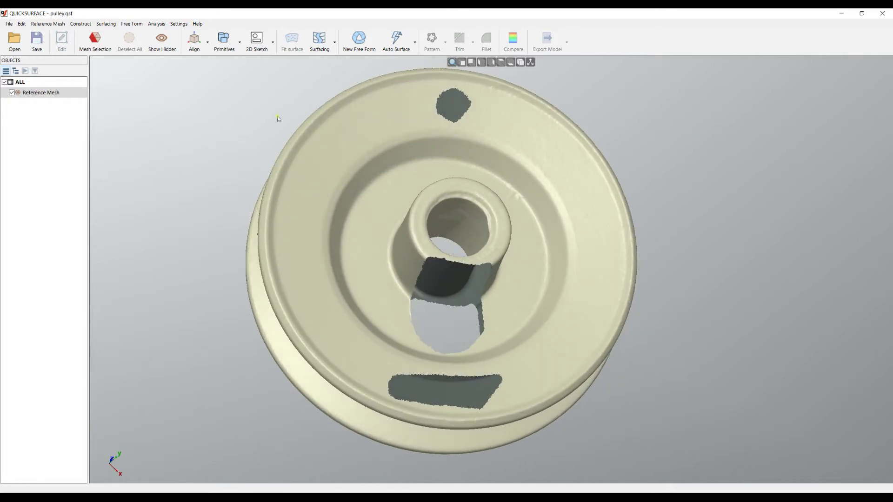
{"action": "left_click", "coordinate": [257, 41]}
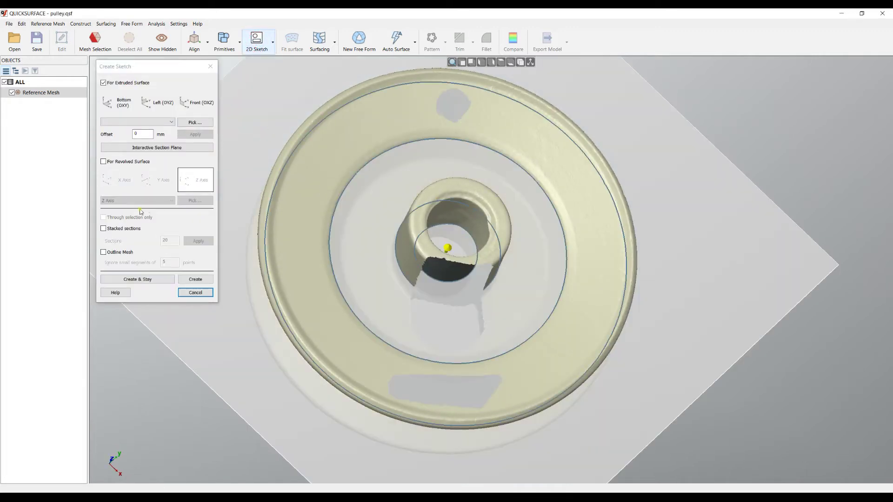
{"action": "left_click", "coordinate": [123, 162]}
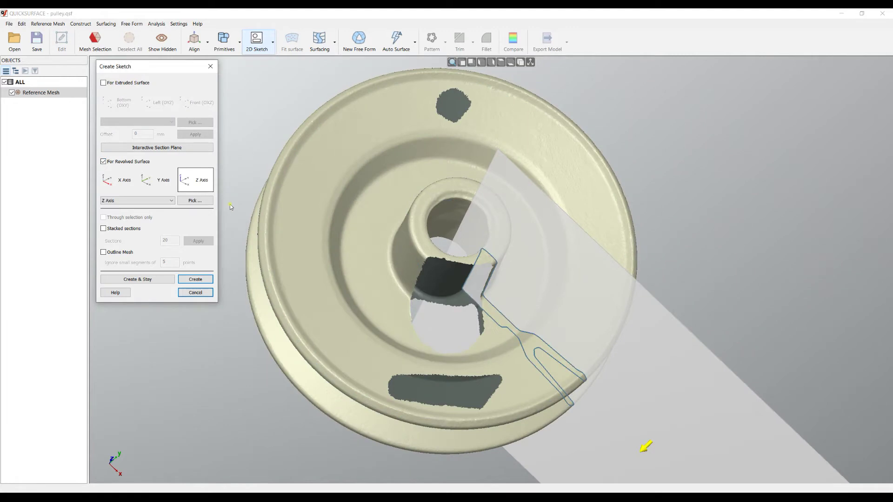
{"action": "left_click", "coordinate": [118, 229]}
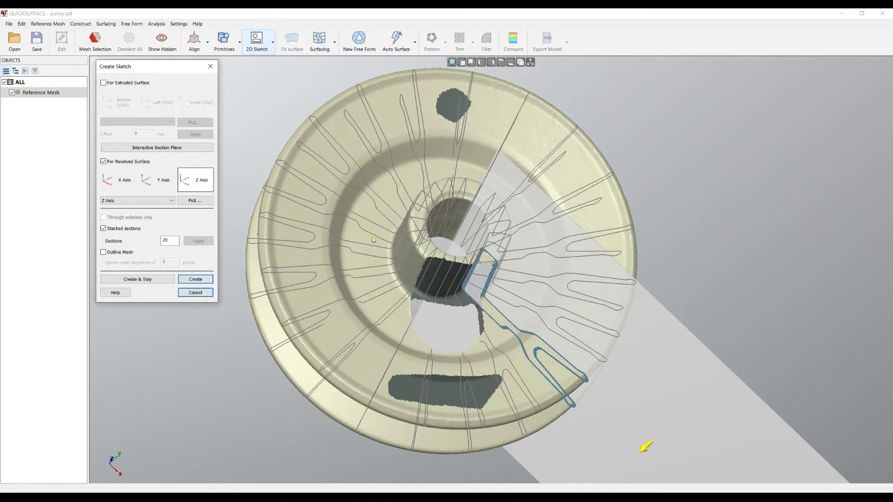
{"action": "left_click", "coordinate": [199, 280]}
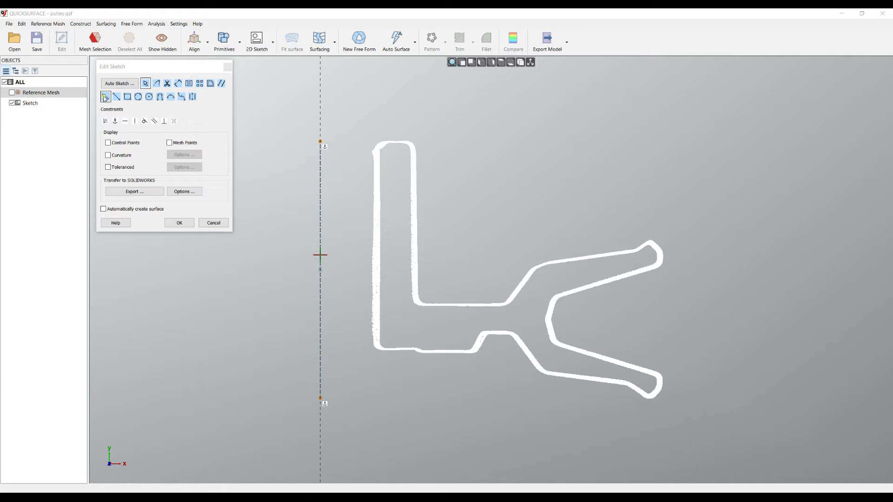
Step: Fit a line to the points along the section's inner vertical edge
{"action": "left_click", "coordinate": [105, 96]}
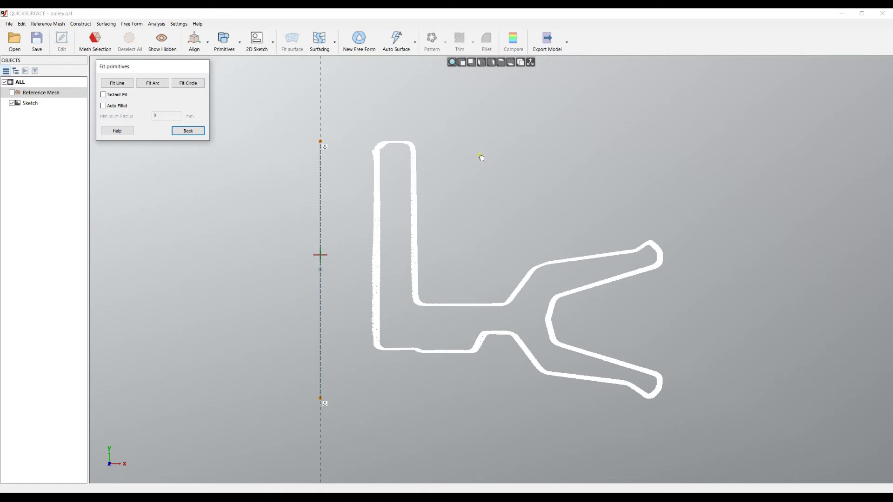
{"action": "mouse_move", "coordinate": [466, 152]}
{"action": "left_mouse_down"}
{"action": "mouse_move", "coordinate": [410, 168]}
{"action": "mouse_move", "coordinate": [403, 244]}
{"action": "mouse_move", "coordinate": [426, 292]}
{"action": "left_mouse_up"}
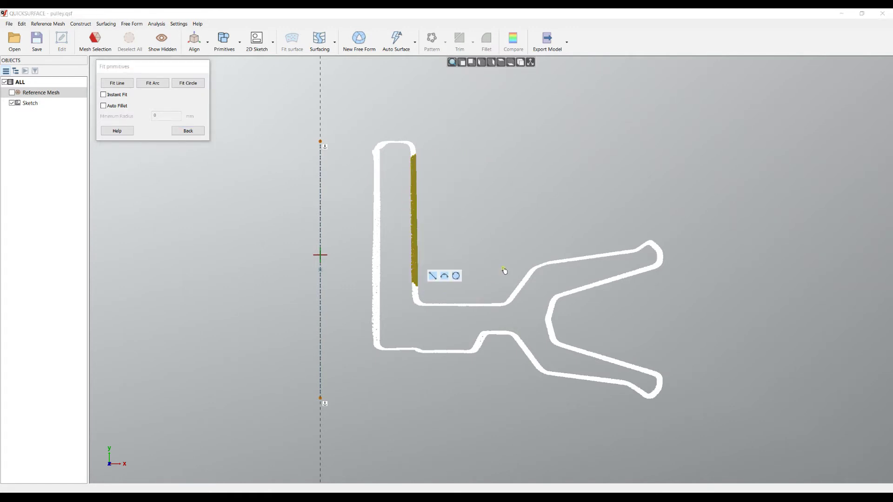
{"action": "left_click", "coordinate": [433, 279]}
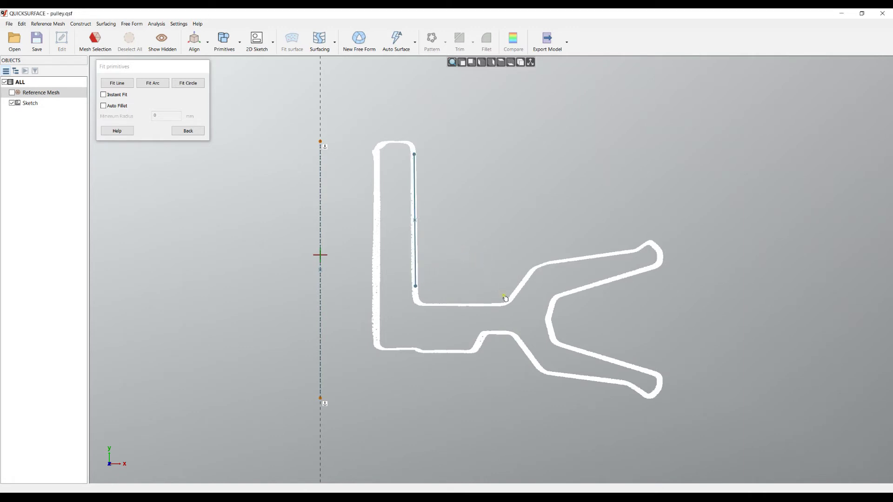
Step: Fit a trial circle at the upper arm's tip, then undo it
{"action": "scroll", "coordinate": [670, 256], "scroll_direction": "up", "scroll_amount": 5}
{"action": "mouse_move", "coordinate": [667, 257]}
{"action": "left_mouse_down"}
{"action": "mouse_move", "coordinate": [637, 252]}
{"action": "mouse_move", "coordinate": [631, 264]}
{"action": "mouse_move", "coordinate": [661, 272]}
{"action": "left_mouse_up"}
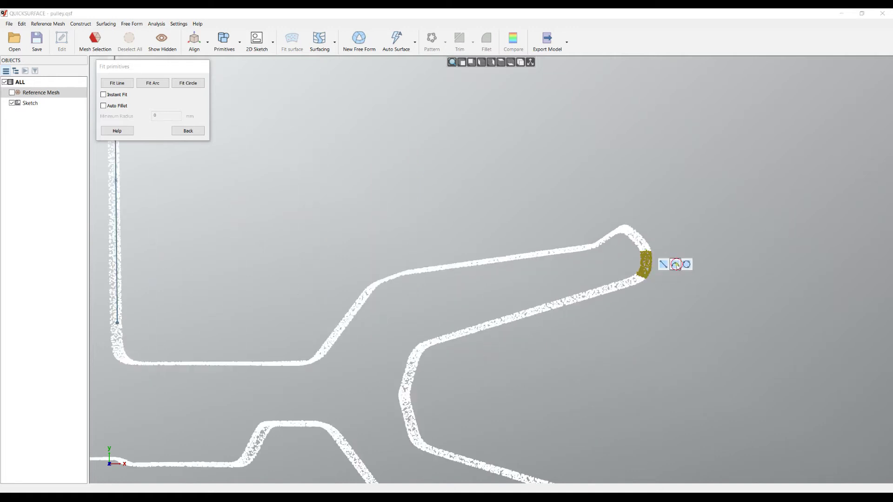
{"action": "left_click", "coordinate": [687, 264]}
{"action": "scroll", "coordinate": [653, 270], "scroll_direction": "up", "scroll_amount": 5}
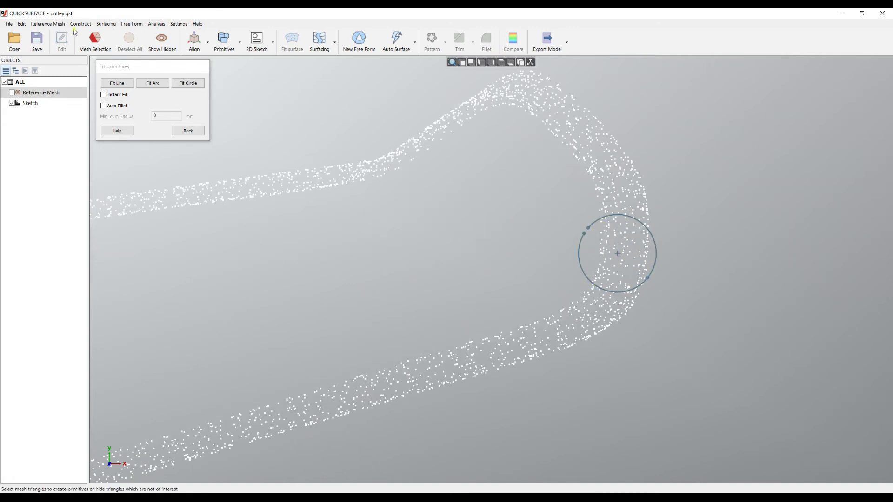
{"action": "left_click", "coordinate": [22, 24]}
{"action": "left_click", "coordinate": [27, 33]}
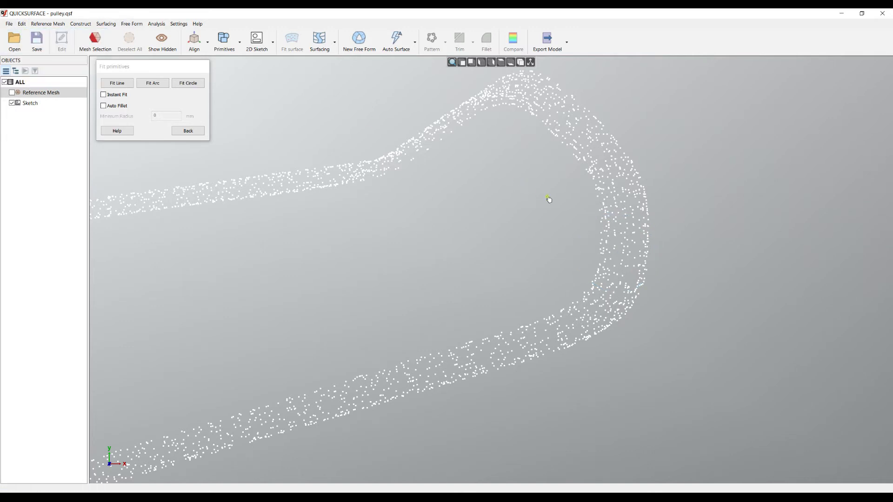
{"action": "scroll", "coordinate": [575, 199], "scroll_direction": "down", "scroll_amount": 6}
{"action": "middle_click_drag", "start_coordinate": [461, 241], "coordinate": [523, 263]}
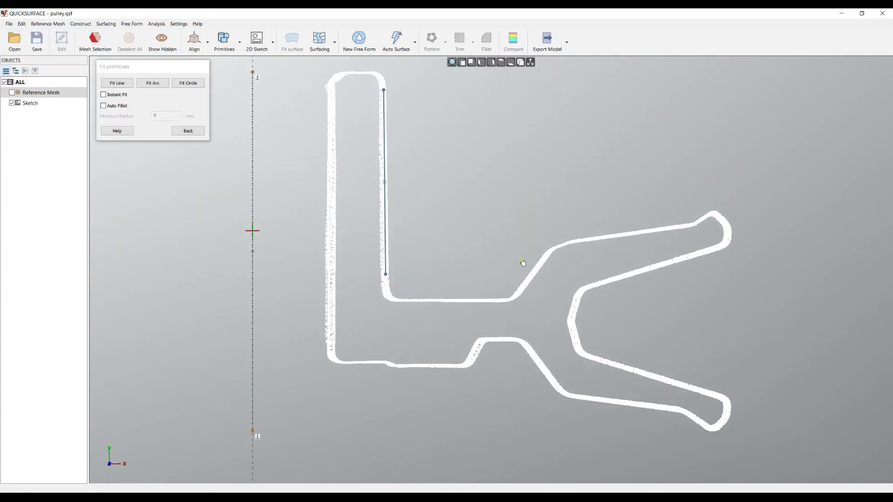
Step: Turn on Instant Fit and fit lines along the slot's bottom edge and the rising diagonal
{"action": "left_click", "coordinate": [104, 96]}
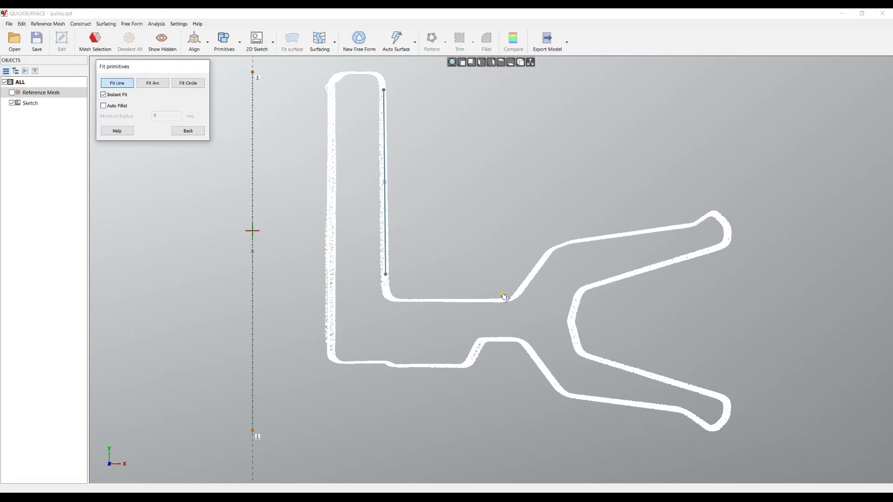
{"action": "mouse_move", "coordinate": [506, 291]}
{"action": "left_mouse_down"}
{"action": "mouse_move", "coordinate": [504, 303]}
{"action": "mouse_move", "coordinate": [464, 315]}
{"action": "mouse_move", "coordinate": [420, 316]}
{"action": "mouse_move", "coordinate": [404, 304]}
{"action": "left_mouse_up"}
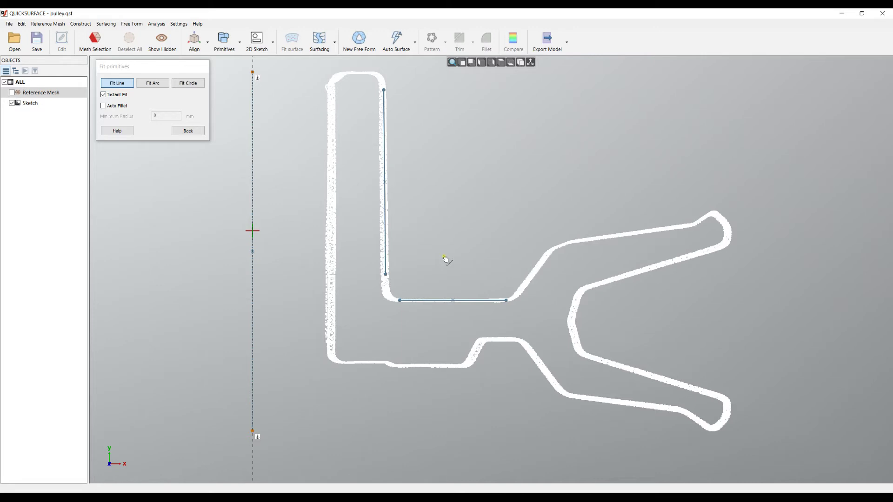
{"action": "right_click", "coordinate": [446, 260]}
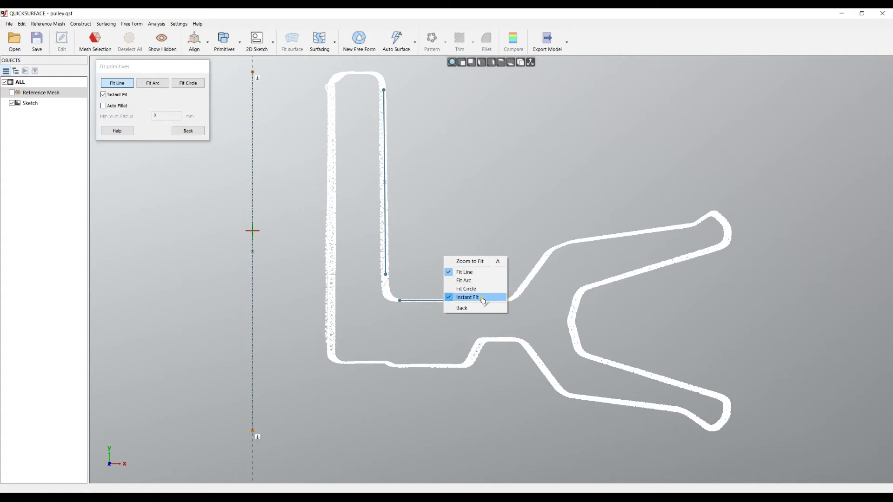
{"action": "left_click", "coordinate": [553, 254]}
{"action": "mouse_move", "coordinate": [553, 255]}
{"action": "left_mouse_down"}
{"action": "mouse_move", "coordinate": [524, 273]}
{"action": "mouse_move", "coordinate": [528, 294]}
{"action": "left_mouse_up"}
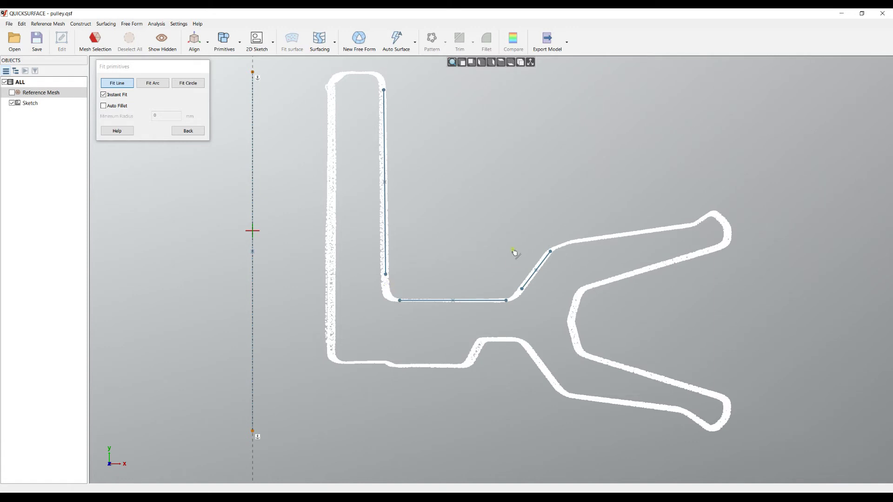
Step: Enable Auto Fillet with 0 mm minimum radius, toggling it off and on to compare
{"action": "left_click", "coordinate": [114, 107]}
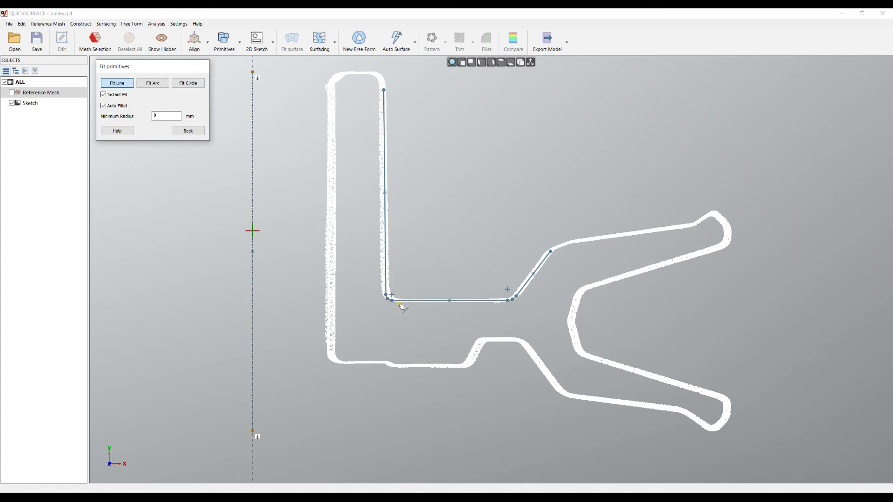
{"action": "scroll", "coordinate": [526, 325], "scroll_direction": "up", "scroll_amount": 5}
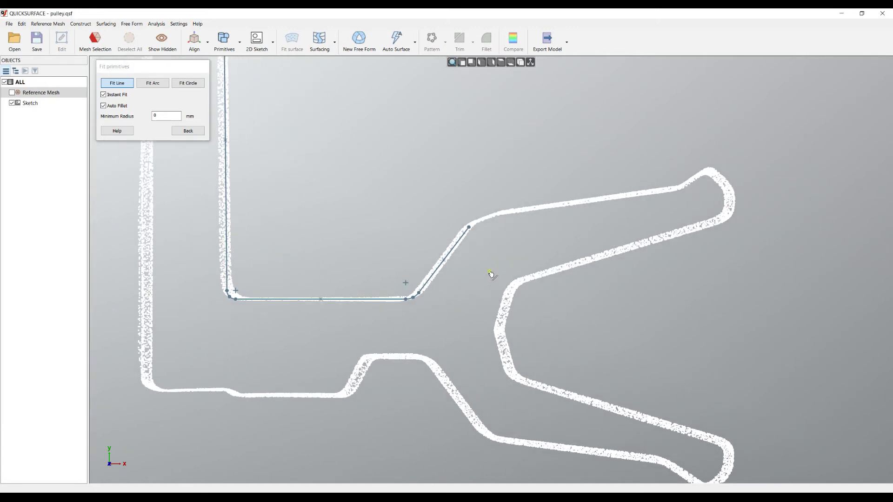
{"action": "left_click", "coordinate": [118, 106]}
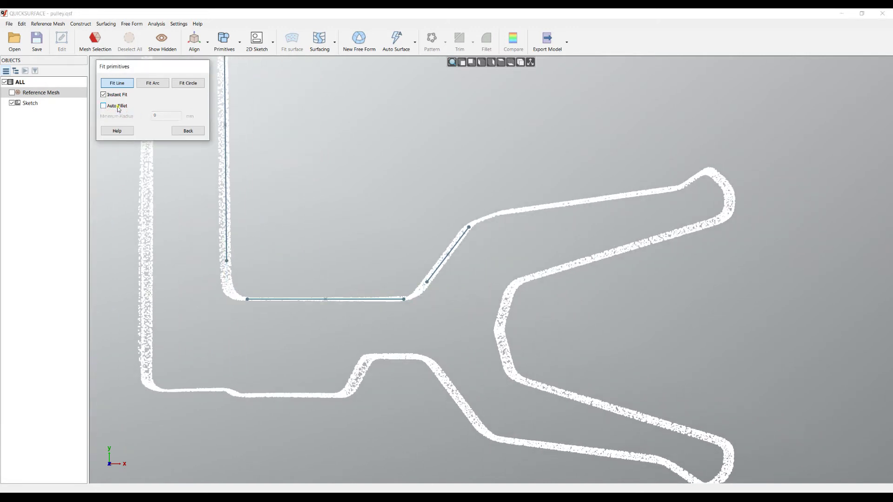
{"action": "left_click", "coordinate": [119, 108]}
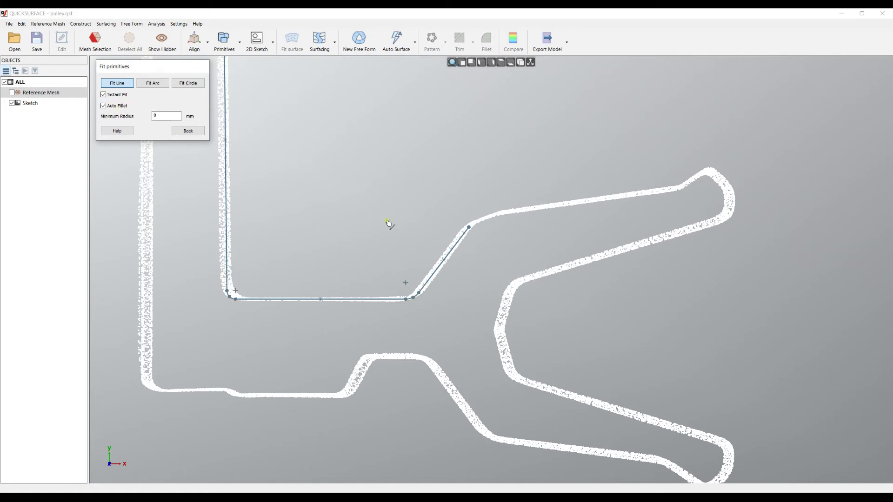
{"action": "left_click", "coordinate": [673, 182]}
Step: Fit filleted lines along the upper arm and tip, the inner V, and the lower arm edges
{"action": "mouse_move", "coordinate": [675, 187]}
{"action": "left_mouse_down"}
{"action": "mouse_move", "coordinate": [657, 206]}
{"action": "mouse_move", "coordinate": [622, 216]}
{"action": "mouse_move", "coordinate": [494, 219]}
{"action": "left_mouse_up"}
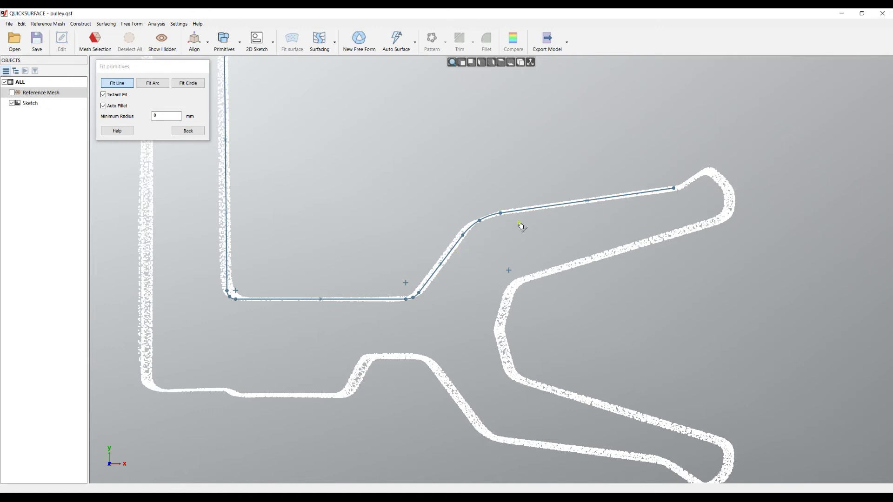
{"action": "mouse_move", "coordinate": [704, 179]}
{"action": "left_mouse_down"}
{"action": "mouse_move", "coordinate": [687, 183]}
{"action": "mouse_move", "coordinate": [713, 177]}
{"action": "mouse_move", "coordinate": [769, 195]}
{"action": "left_mouse_up"}
{"action": "mouse_move", "coordinate": [716, 214]}
{"action": "left_mouse_down"}
{"action": "mouse_move", "coordinate": [712, 266]}
{"action": "mouse_move", "coordinate": [560, 291]}
{"action": "mouse_move", "coordinate": [526, 279]}
{"action": "mouse_move", "coordinate": [550, 290]}
{"action": "left_mouse_up"}
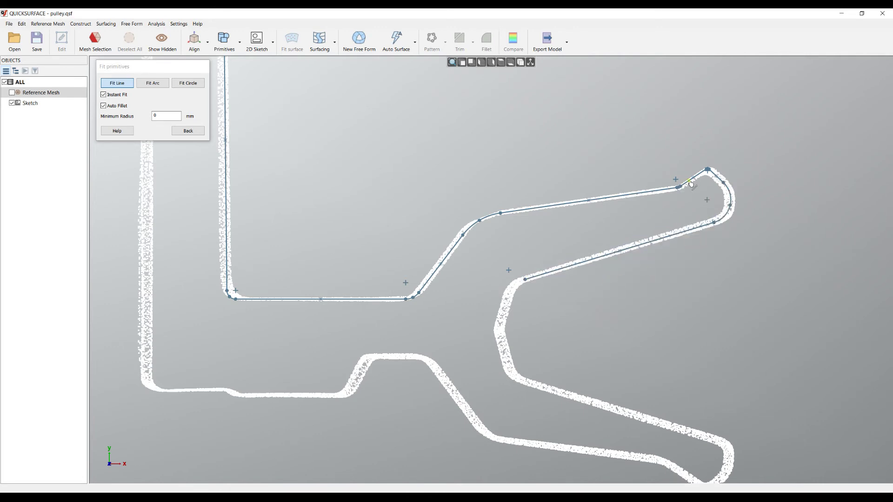
{"action": "mouse_move", "coordinate": [531, 297]}
{"action": "left_mouse_down"}
{"action": "mouse_move", "coordinate": [498, 294]}
{"action": "mouse_move", "coordinate": [493, 308]}
{"action": "mouse_move", "coordinate": [509, 321]}
{"action": "mouse_move", "coordinate": [497, 367]}
{"action": "mouse_move", "coordinate": [516, 376]}
{"action": "left_mouse_up"}
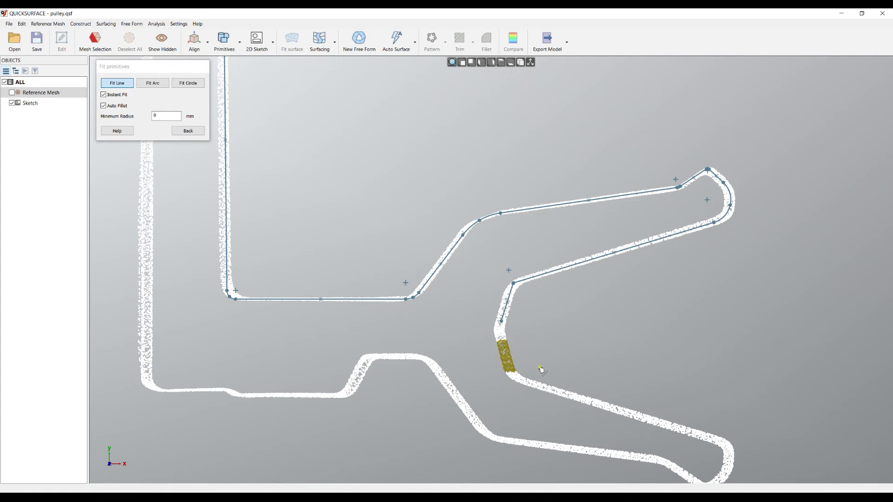
{"action": "middle_click_drag", "start_coordinate": [612, 344], "coordinate": [601, 235]}
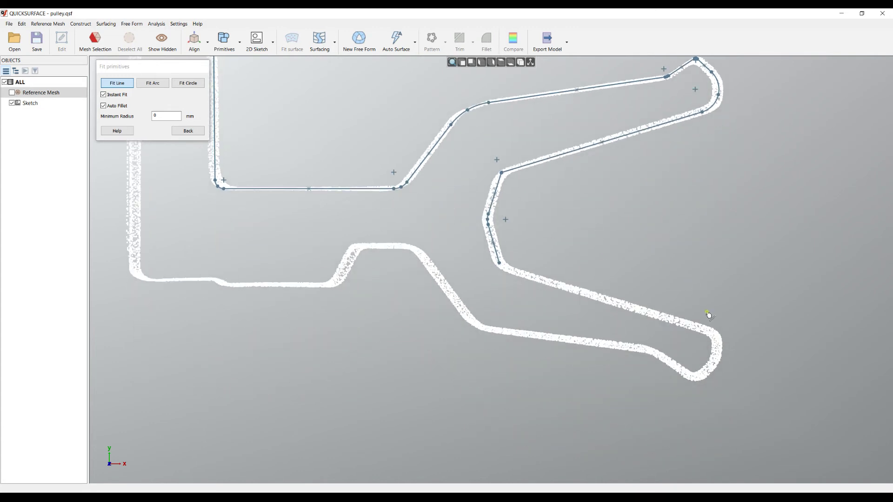
{"action": "mouse_move", "coordinate": [709, 316]}
{"action": "left_mouse_down"}
{"action": "mouse_move", "coordinate": [690, 335]}
{"action": "mouse_move", "coordinate": [604, 326]}
{"action": "mouse_move", "coordinate": [523, 268]}
{"action": "left_mouse_up"}
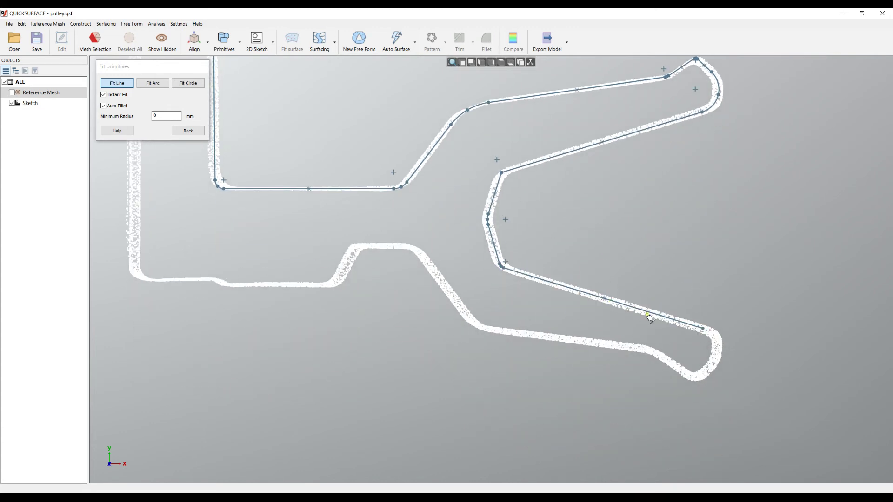
{"action": "mouse_move", "coordinate": [715, 348]}
{"action": "left_mouse_down"}
{"action": "mouse_move", "coordinate": [696, 369]}
{"action": "mouse_move", "coordinate": [711, 384]}
{"action": "mouse_move", "coordinate": [660, 377]}
{"action": "mouse_move", "coordinate": [663, 354]}
{"action": "mouse_move", "coordinate": [610, 368]}
{"action": "mouse_move", "coordinate": [641, 337]}
{"action": "mouse_move", "coordinate": [631, 363]}
{"action": "mouse_move", "coordinate": [553, 373]}
{"action": "mouse_move", "coordinate": [515, 348]}
{"action": "mouse_move", "coordinate": [499, 324]}
{"action": "mouse_move", "coordinate": [429, 302]}
{"action": "mouse_move", "coordinate": [427, 270]}
{"action": "mouse_move", "coordinate": [439, 255]}
{"action": "mouse_move", "coordinate": [374, 258]}
{"action": "mouse_move", "coordinate": [365, 241]}
{"action": "mouse_move", "coordinate": [333, 267]}
{"action": "mouse_move", "coordinate": [353, 283]}
{"action": "left_mouse_up"}
Step: Fit lines along the flat bottom edge and the outer left vertical edge
{"action": "scroll", "coordinate": [314, 290], "scroll_direction": "up", "scroll_amount": 3}
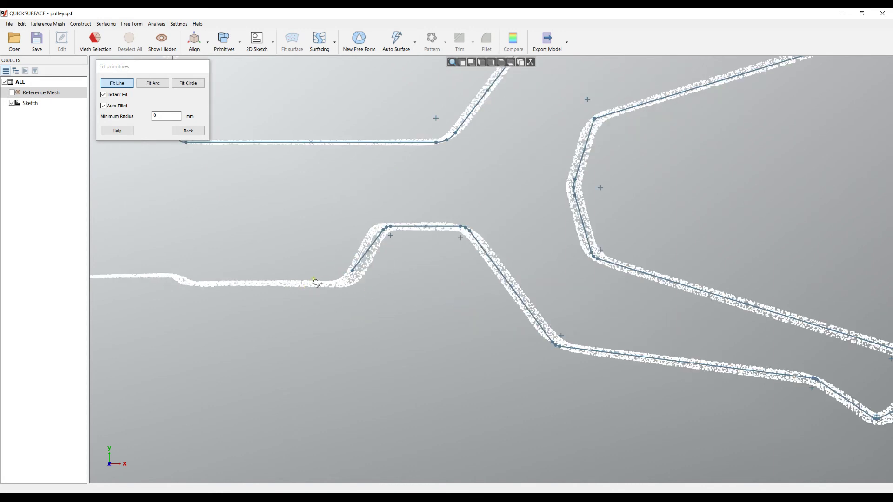
{"action": "mouse_move", "coordinate": [335, 275]}
{"action": "left_mouse_down"}
{"action": "mouse_move", "coordinate": [208, 285]}
{"action": "mouse_move", "coordinate": [249, 281]}
{"action": "left_mouse_up"}
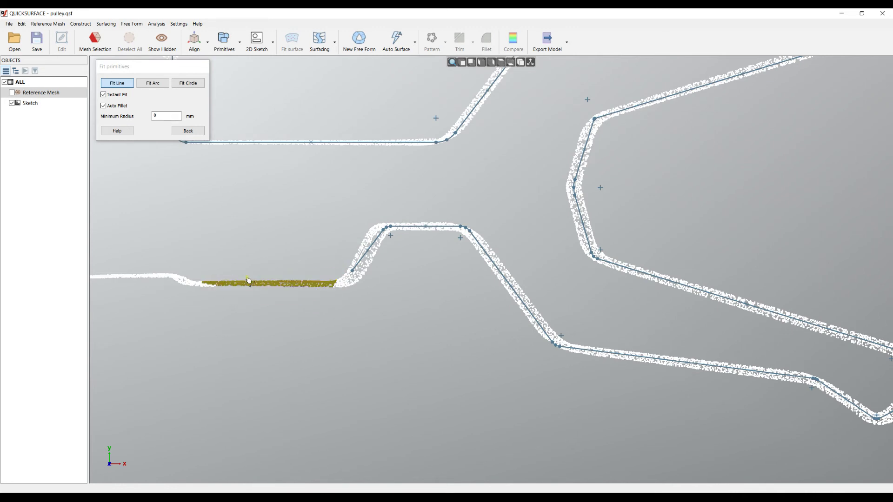
{"action": "scroll", "coordinate": [225, 245], "scroll_direction": "down", "scroll_amount": 5}
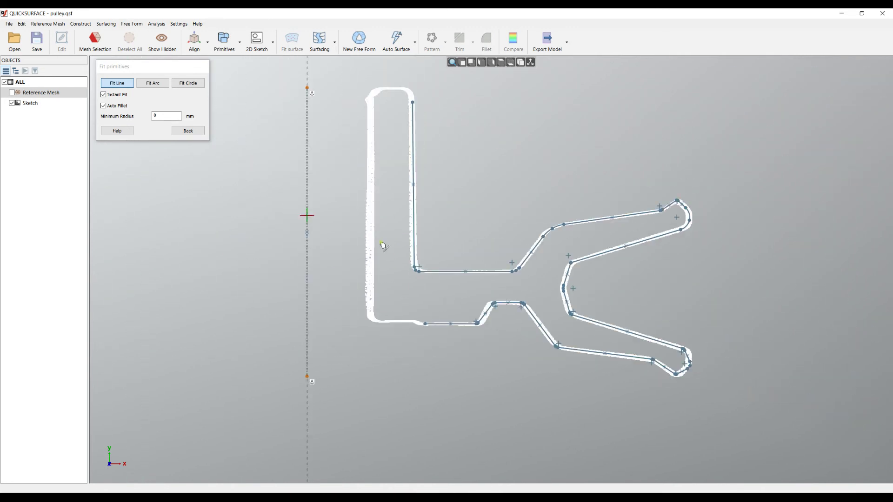
{"action": "mouse_move", "coordinate": [385, 101]}
{"action": "left_mouse_down"}
{"action": "mouse_move", "coordinate": [363, 105]}
{"action": "mouse_move", "coordinate": [341, 242]}
{"action": "mouse_move", "coordinate": [375, 308]}
{"action": "left_mouse_up"}
{"action": "left_click_drag", "start_coordinate": [411, 174], "coordinate": [412, 176]}
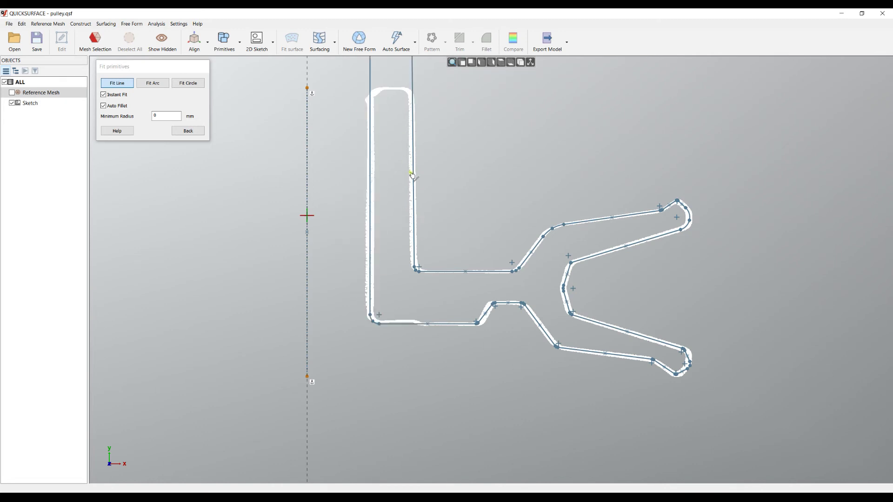
{"action": "scroll", "coordinate": [412, 176], "scroll_direction": "down", "scroll_amount": 2}
{"action": "middle_click_drag", "start_coordinate": [438, 149], "coordinate": [454, 251]}
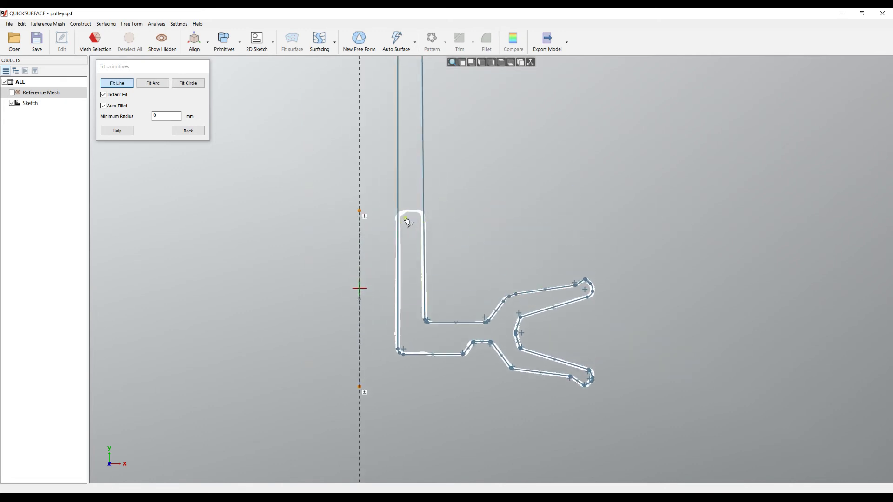
Step: Fit lines along the profile's top edge, bottom edge and the step between them
{"action": "scroll", "coordinate": [410, 207], "scroll_direction": "up", "scroll_amount": 5}
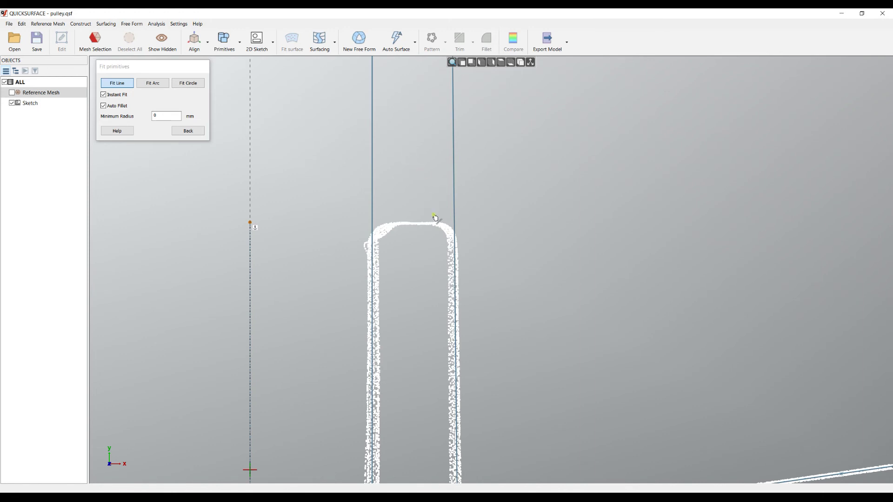
{"action": "left_click_drag", "start_coordinate": [435, 217], "coordinate": [401, 222]}
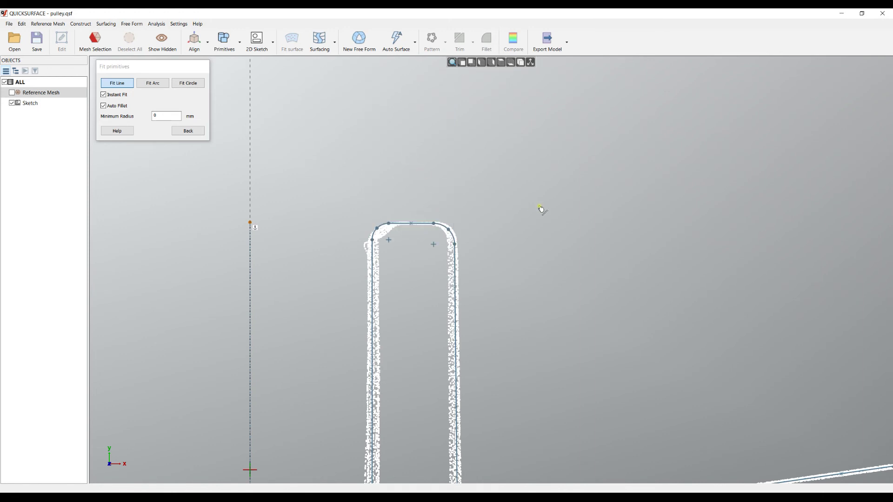
{"action": "scroll", "coordinate": [411, 155], "scroll_direction": "down", "scroll_amount": 4}
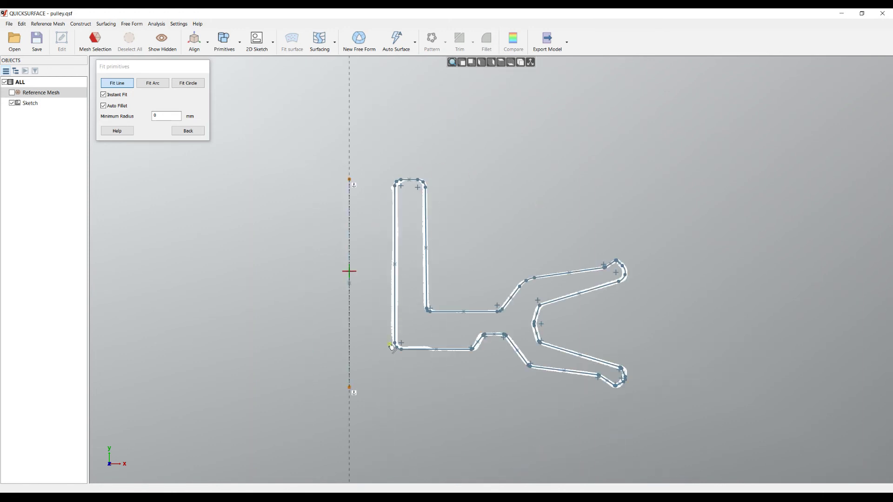
{"action": "scroll", "coordinate": [393, 349], "scroll_direction": "up", "scroll_amount": 1}
{"action": "scroll", "coordinate": [408, 279], "scroll_direction": "up", "scroll_amount": 6}
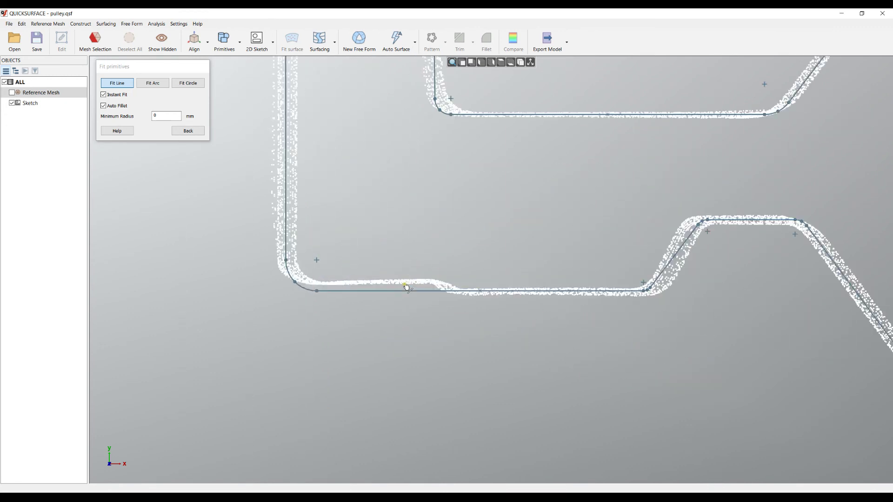
{"action": "mouse_move", "coordinate": [434, 272]}
{"action": "left_mouse_down"}
{"action": "mouse_move", "coordinate": [379, 289]}
{"action": "mouse_move", "coordinate": [293, 285]}
{"action": "left_mouse_up"}
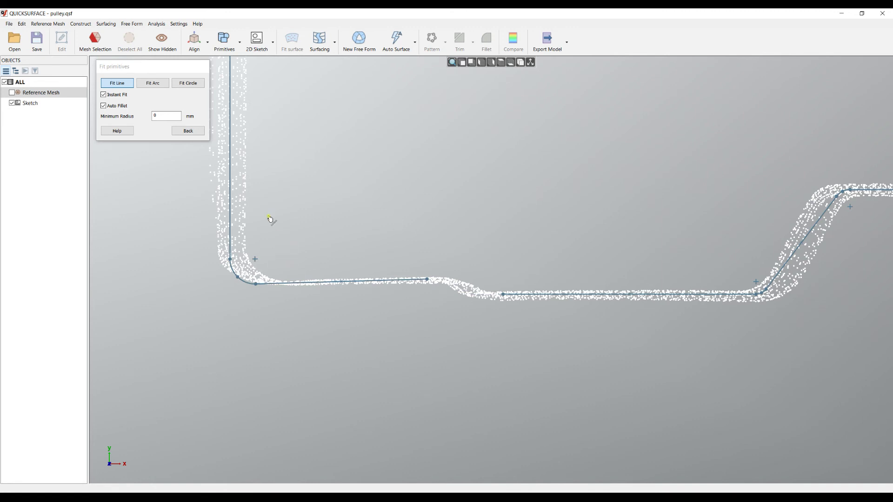
{"action": "scroll", "coordinate": [461, 297], "scroll_direction": "up", "scroll_amount": 3}
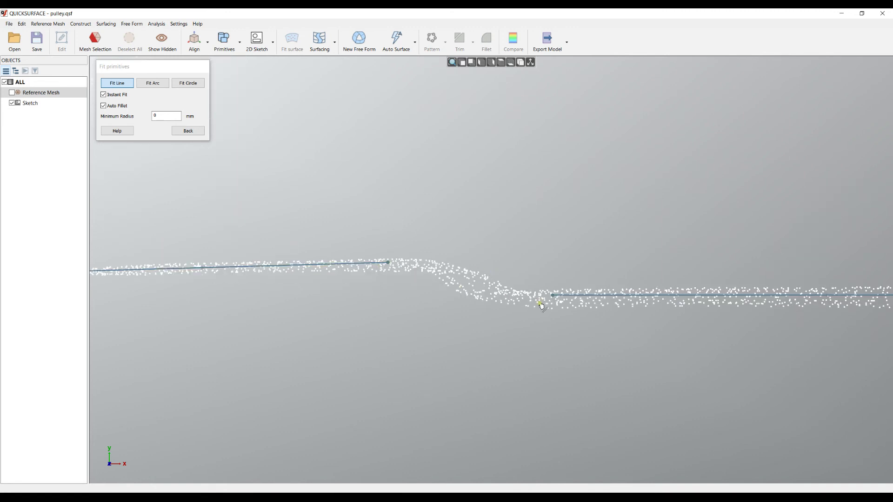
{"action": "mouse_move", "coordinate": [477, 263]}
{"action": "left_mouse_down"}
{"action": "mouse_move", "coordinate": [449, 267]}
{"action": "mouse_move", "coordinate": [440, 292]}
{"action": "mouse_move", "coordinate": [491, 296]}
{"action": "mouse_move", "coordinate": [503, 276]}
{"action": "left_mouse_up"}
{"action": "scroll", "coordinate": [584, 254], "scroll_direction": "down", "scroll_amount": 5}
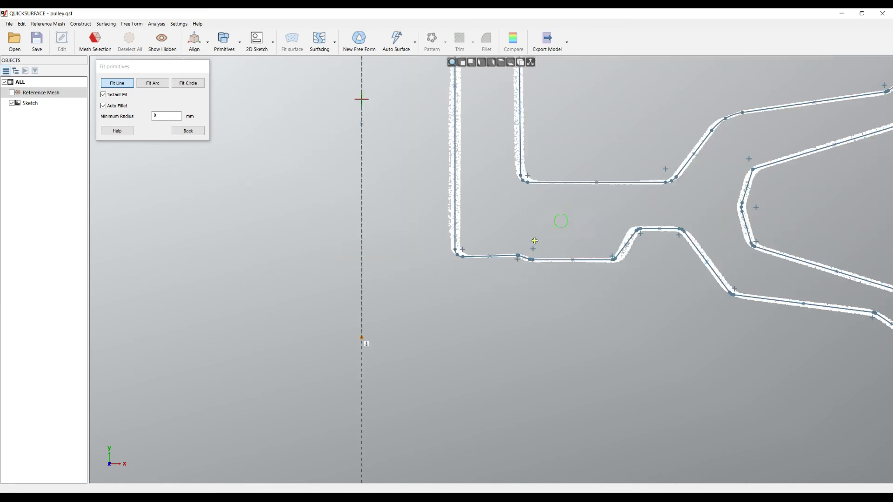
{"action": "scroll", "coordinate": [517, 201], "scroll_direction": "up", "scroll_amount": 3}
{"action": "scroll", "coordinate": [517, 201], "scroll_direction": "down", "scroll_amount": 1}
{"action": "scroll", "coordinate": [462, 249], "scroll_direction": "up", "scroll_amount": 1}
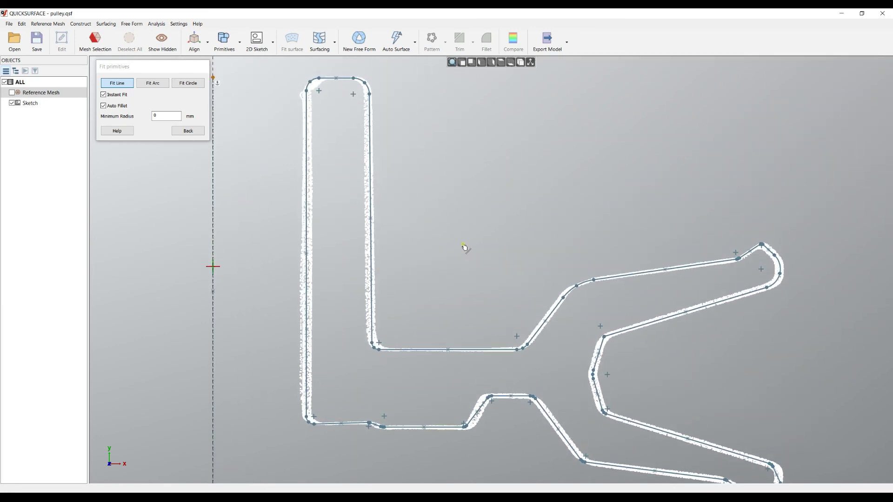
Step: Refit the automatic fillets with a 1 mm minimum radius and check the profile
{"action": "double_click", "coordinate": [176, 115]}
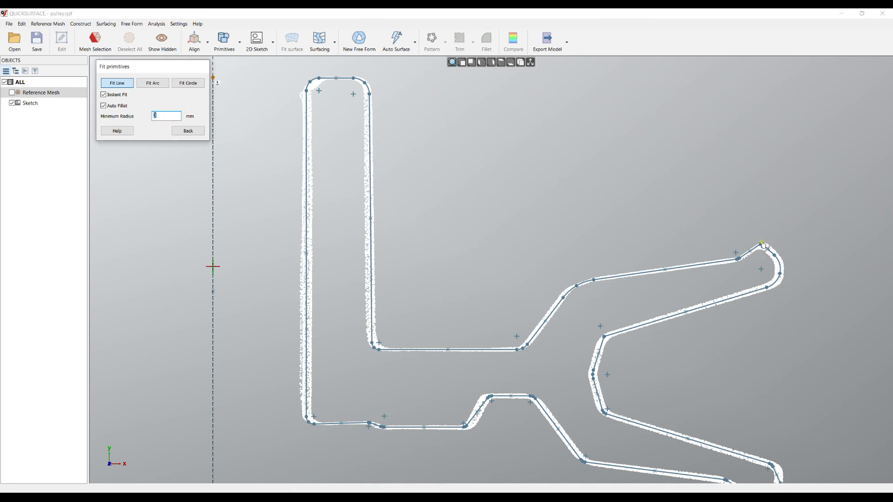
{"action": "double_click", "coordinate": [160, 116]}
{"action": "type", "text": "1"}
{"action": "key", "text": "Tab"}
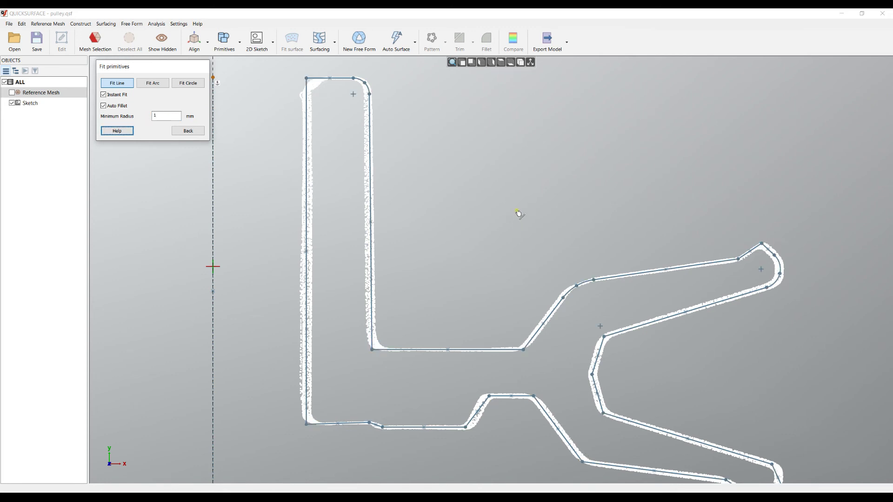
{"action": "mouse_move", "coordinate": [498, 239]}
{"action": "middle_mouse_down"}
{"action": "mouse_move", "coordinate": [512, 205]}
{"action": "mouse_move", "coordinate": [537, 199]}
{"action": "middle_mouse_up"}
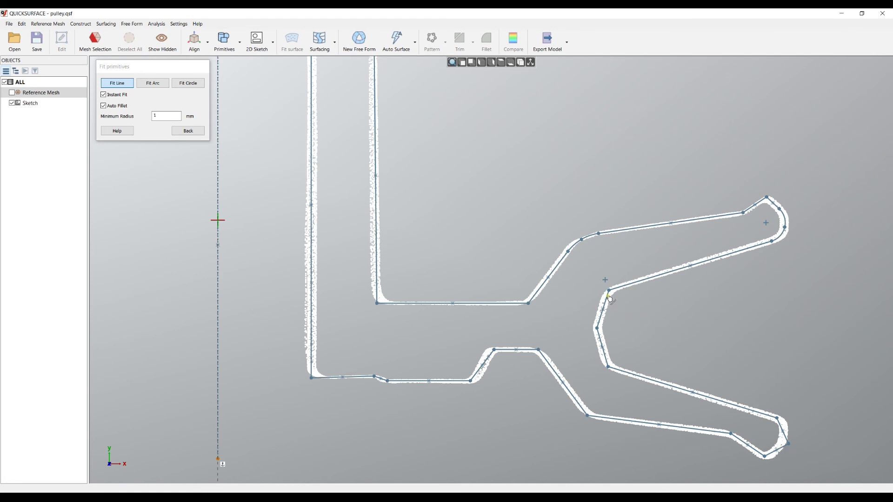
{"action": "scroll", "coordinate": [611, 292], "scroll_direction": "up", "scroll_amount": 2}
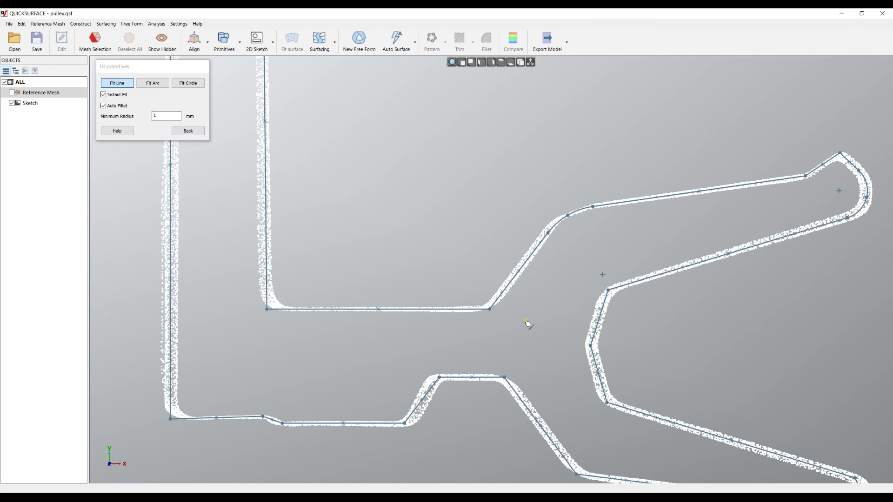
Step: Restore the 0 mm minimum fillet radius and enter Edit Sketch
{"action": "double_click", "coordinate": [155, 117]}
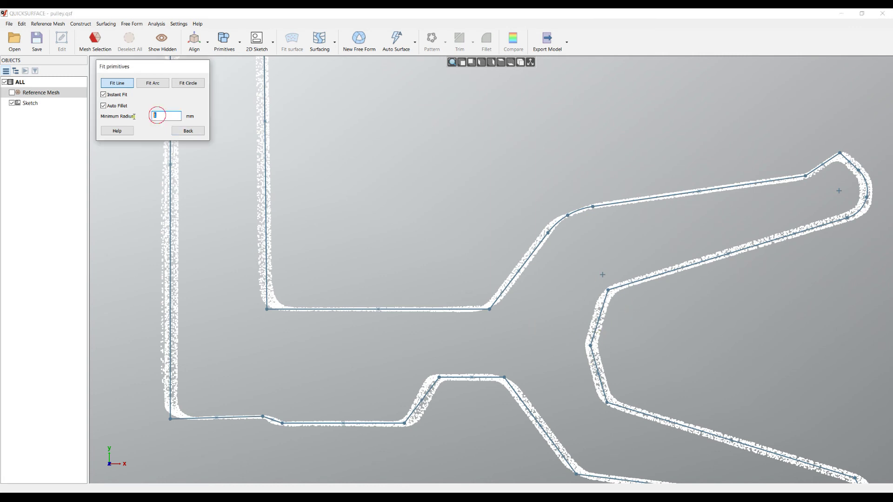
{"action": "key", "text": "Tab"}
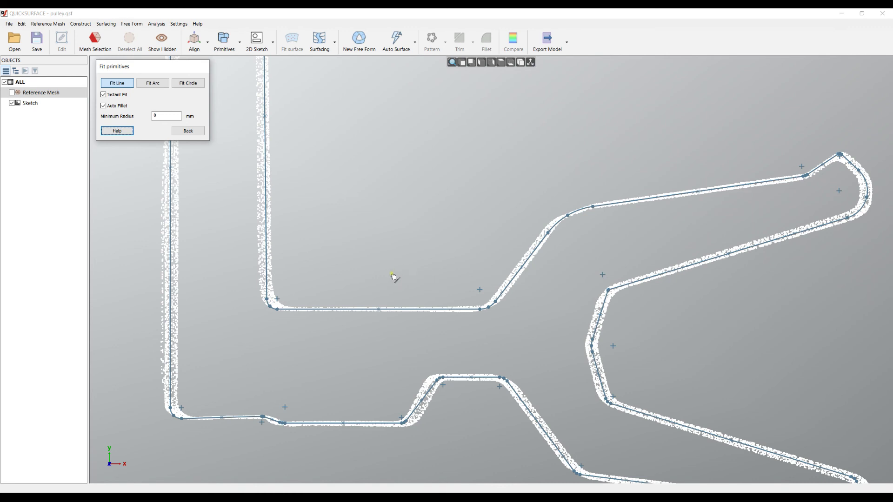
{"action": "scroll", "coordinate": [398, 275], "scroll_direction": "down", "scroll_amount": 3}
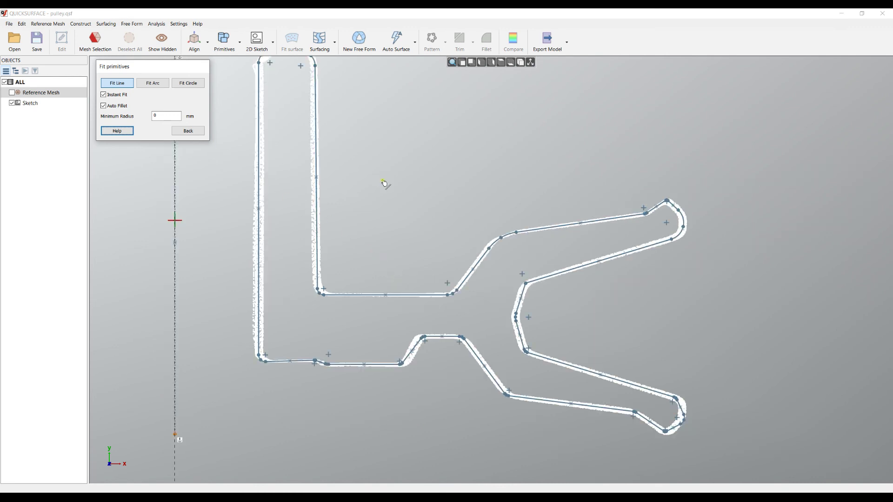
{"action": "middle_click_drag", "start_coordinate": [386, 184], "coordinate": [397, 216]}
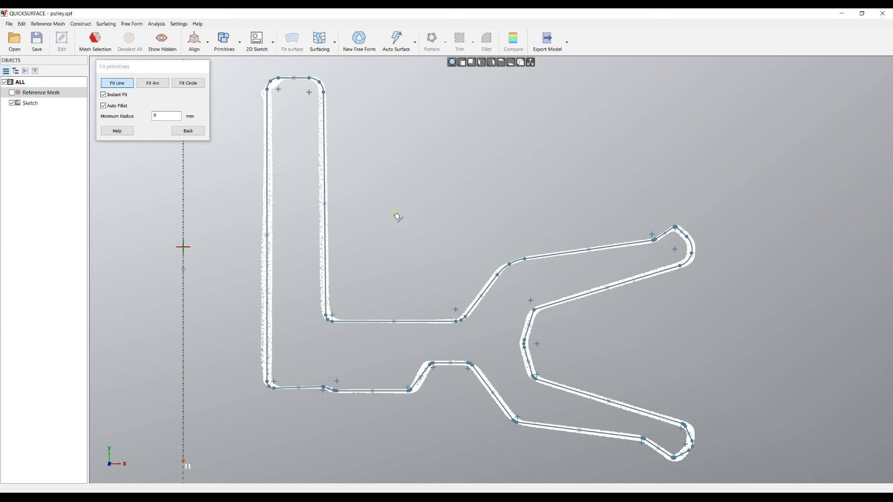
{"action": "left_click", "coordinate": [188, 131]}
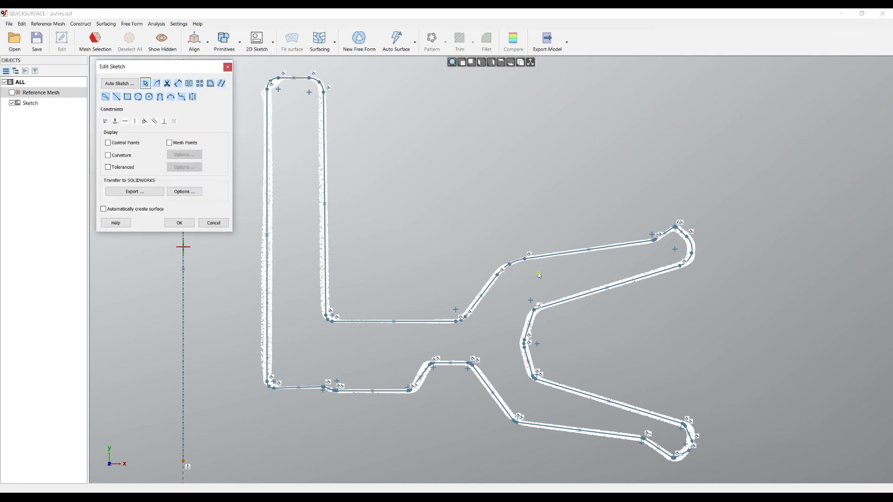
Step: Nudge the shared corner endpoint of two lines up and to the right
{"action": "scroll", "coordinate": [540, 276], "scroll_direction": "up", "scroll_amount": 10}
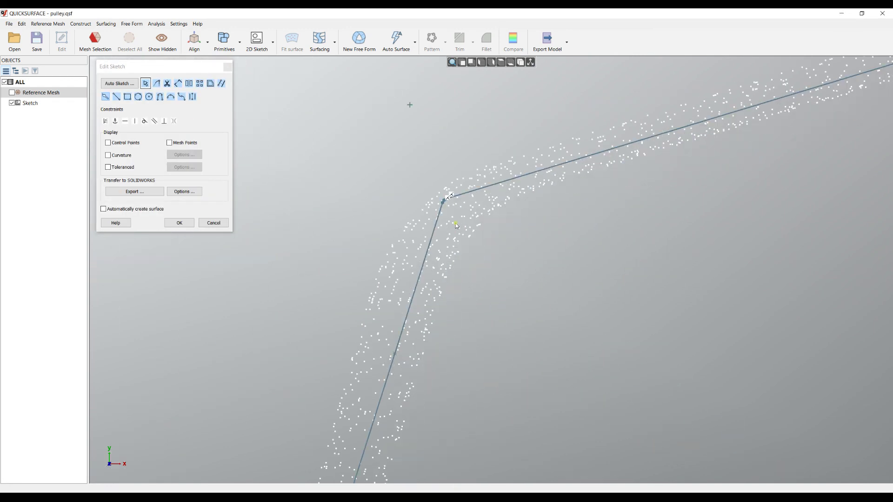
{"action": "scroll", "coordinate": [456, 226], "scroll_direction": "up", "scroll_amount": 6}
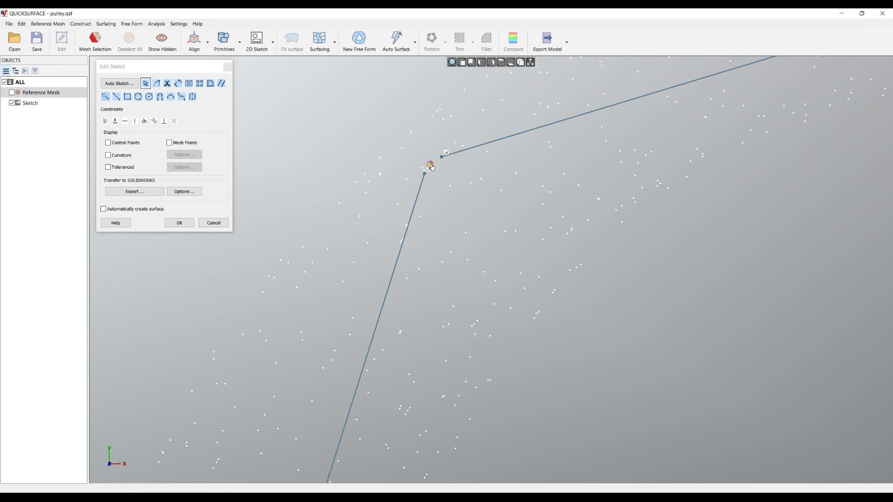
{"action": "left_click", "coordinate": [431, 166]}
{"action": "left_click", "coordinate": [431, 166]}
{"action": "mouse_move", "coordinate": [427, 177]}
{"action": "left_mouse_down"}
{"action": "mouse_move", "coordinate": [439, 165]}
{"action": "mouse_move", "coordinate": [432, 168]}
{"action": "left_mouse_up"}
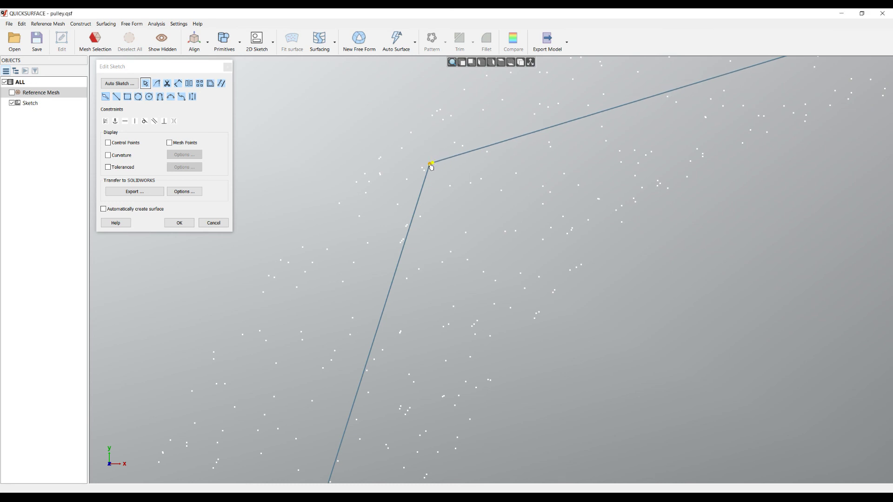
{"action": "left_click", "coordinate": [364, 179]}
Step: Reshape the lower-right arc and enlarge the fillet at the loop's corner
{"action": "scroll", "coordinate": [382, 168], "scroll_direction": "down", "scroll_amount": 3}
{"action": "scroll", "coordinate": [470, 299], "scroll_direction": "down", "scroll_amount": 5}
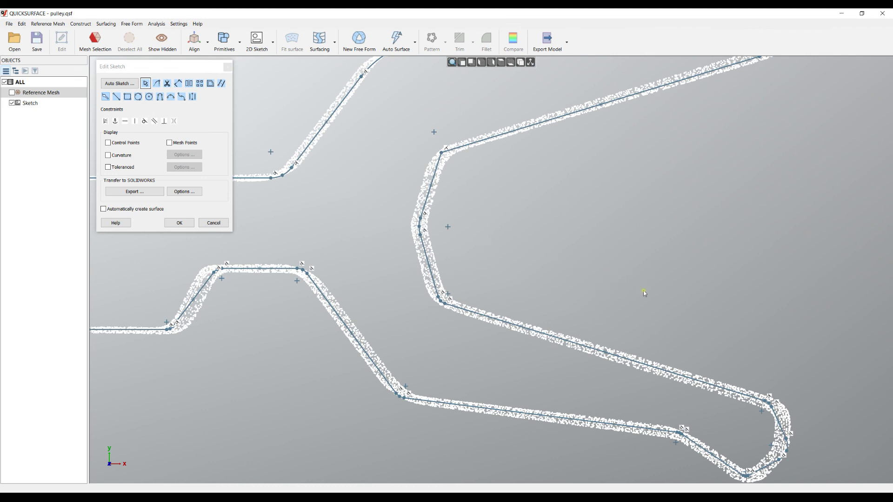
{"action": "scroll", "coordinate": [671, 291], "scroll_direction": "up", "scroll_amount": 6}
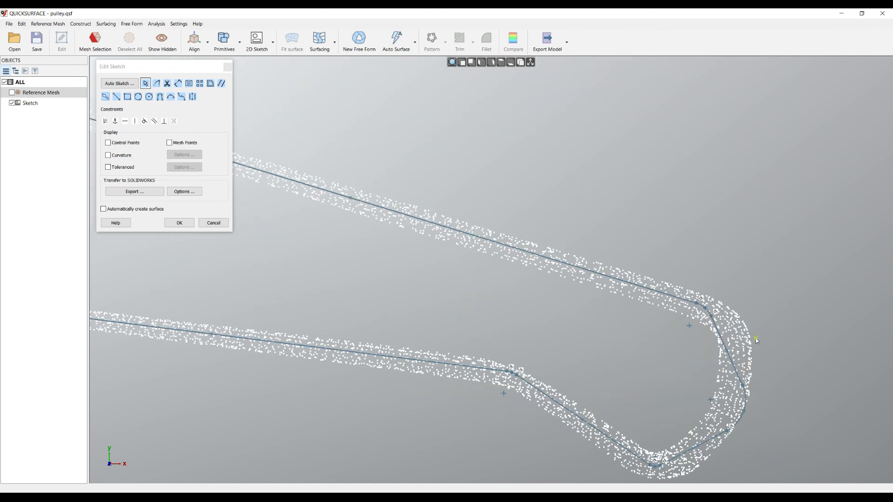
{"action": "left_click_drag", "start_coordinate": [743, 438], "coordinate": [721, 426]}
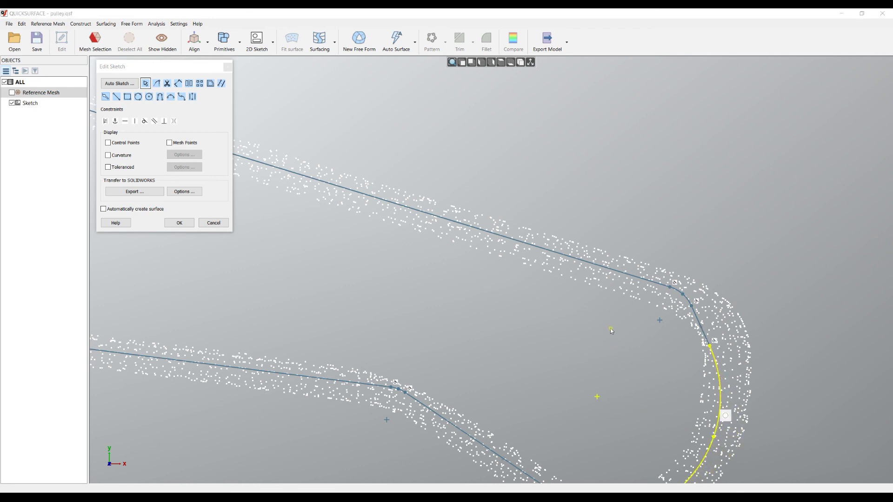
{"action": "scroll", "coordinate": [590, 326], "scroll_direction": "down", "scroll_amount": 5}
{"action": "scroll", "coordinate": [480, 351], "scroll_direction": "up", "scroll_amount": 6}
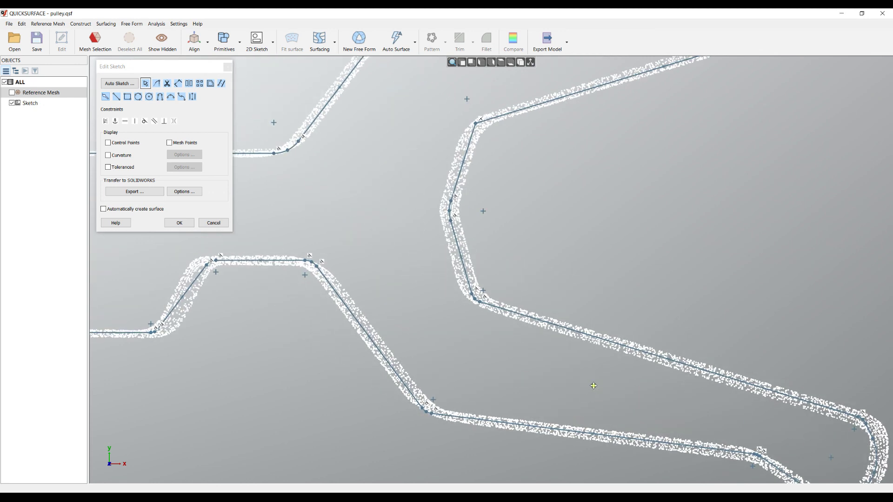
{"action": "left_click_drag", "start_coordinate": [411, 293], "coordinate": [433, 268]}
Step: Enlarge the small fillet at the upper corner, then bring the whole profile into view
{"action": "scroll", "coordinate": [489, 377], "scroll_direction": "down", "scroll_amount": 3}
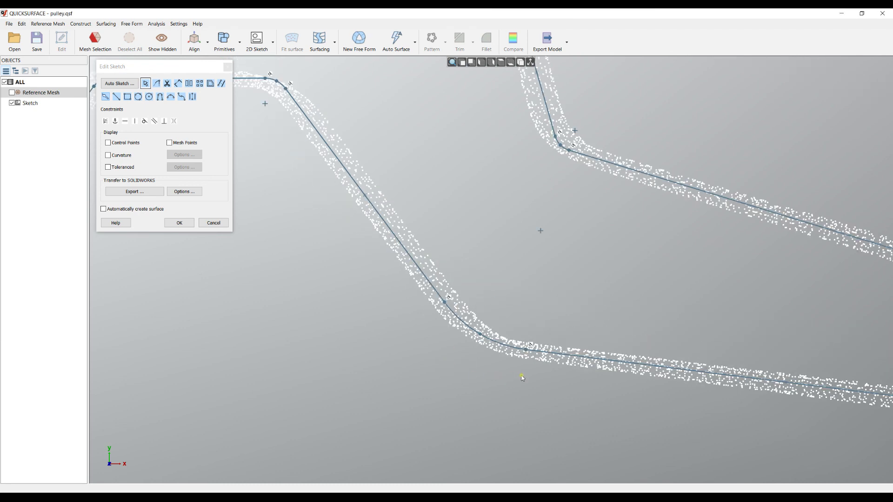
{"action": "scroll", "coordinate": [247, 67], "scroll_direction": "up", "scroll_amount": 4}
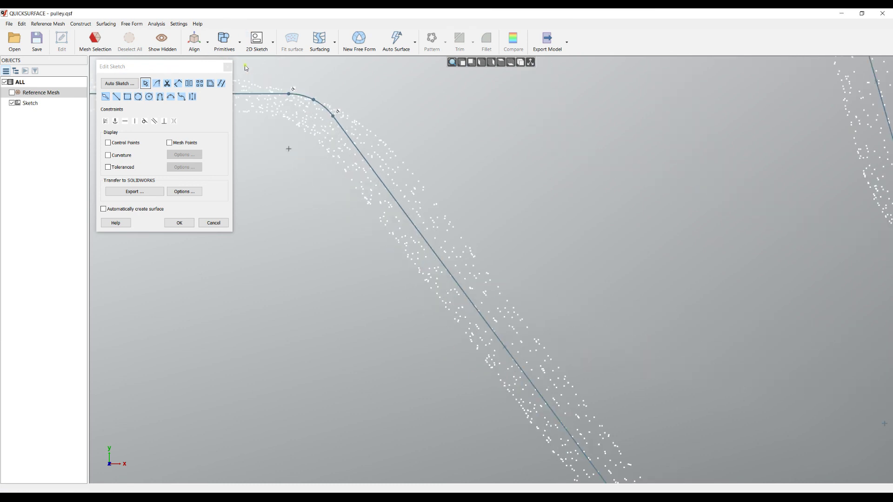
{"action": "left_click_drag", "start_coordinate": [308, 101], "coordinate": [296, 110]}
{"action": "scroll", "coordinate": [567, 250], "scroll_direction": "down", "scroll_amount": 5}
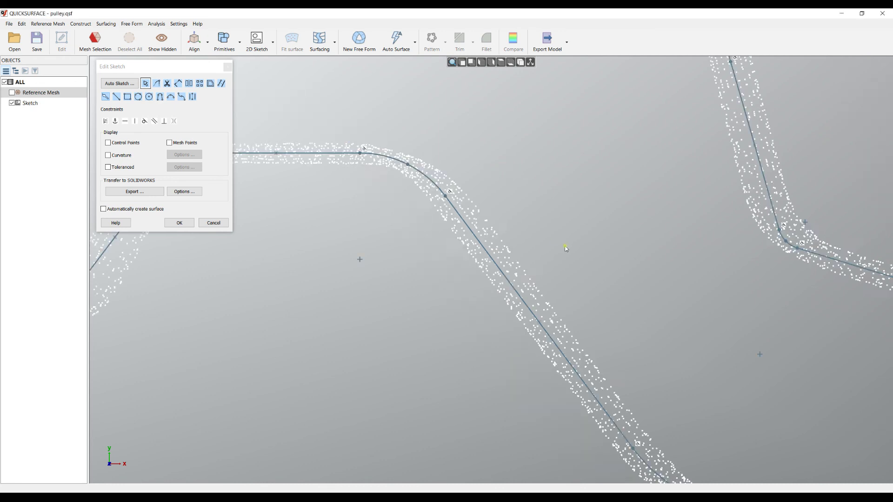
{"action": "scroll", "coordinate": [551, 220], "scroll_direction": "up", "scroll_amount": 3}
{"action": "middle_click_drag", "start_coordinate": [522, 212], "coordinate": [524, 344]}
{"action": "scroll", "coordinate": [524, 344], "scroll_direction": "down", "scroll_amount": 3}
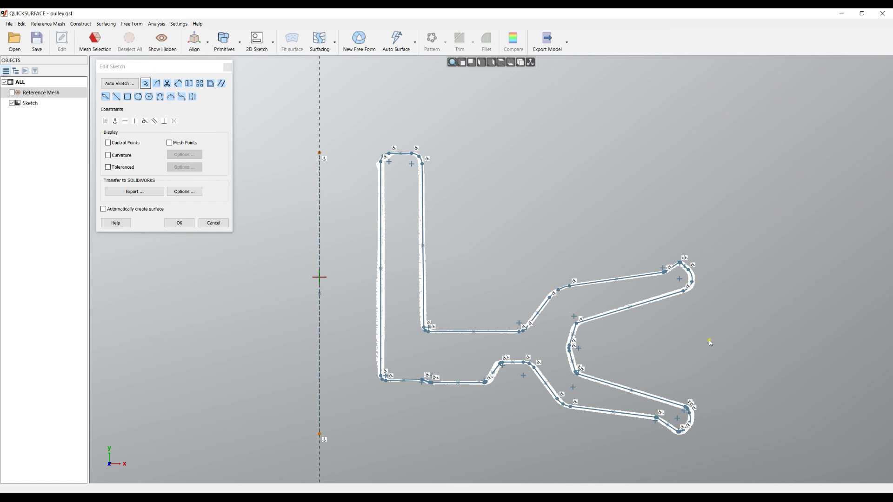